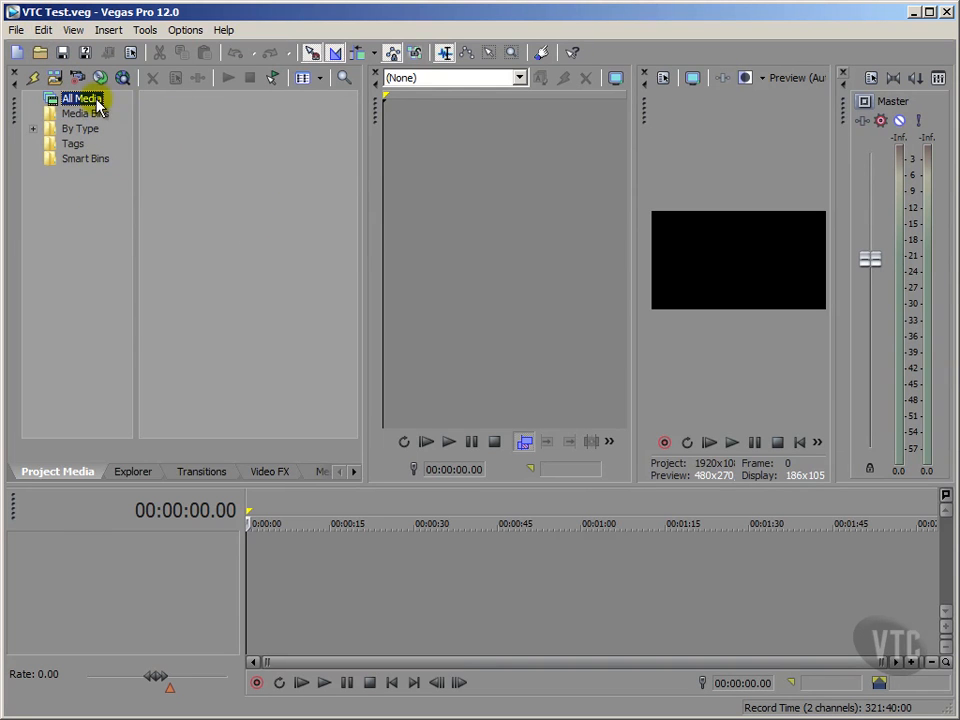
Add ADP_2247, ADP_2250 and ADP_2252 from the file Explorer to the timeline one after another, and return the cursor to the project start
left_click(125, 470)
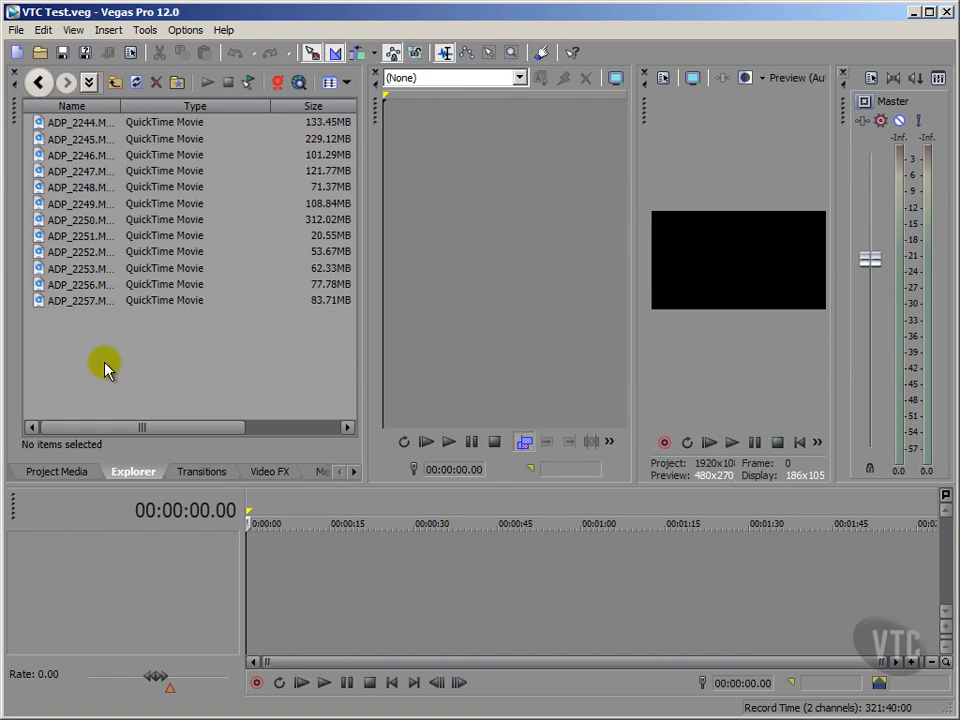
double_click(40, 171)
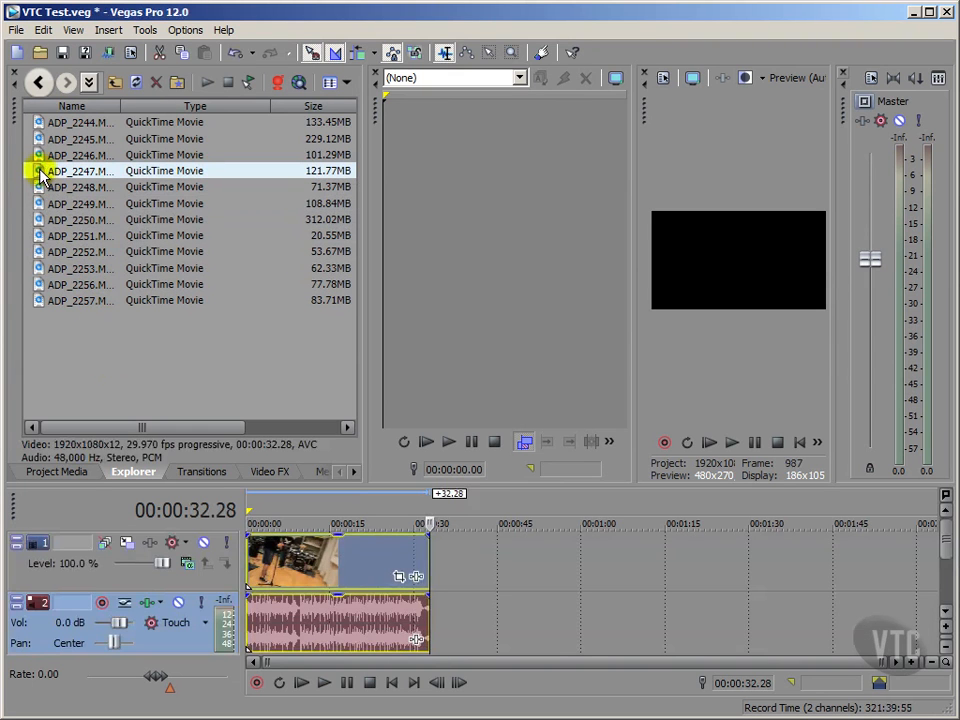
double_click(38, 222)
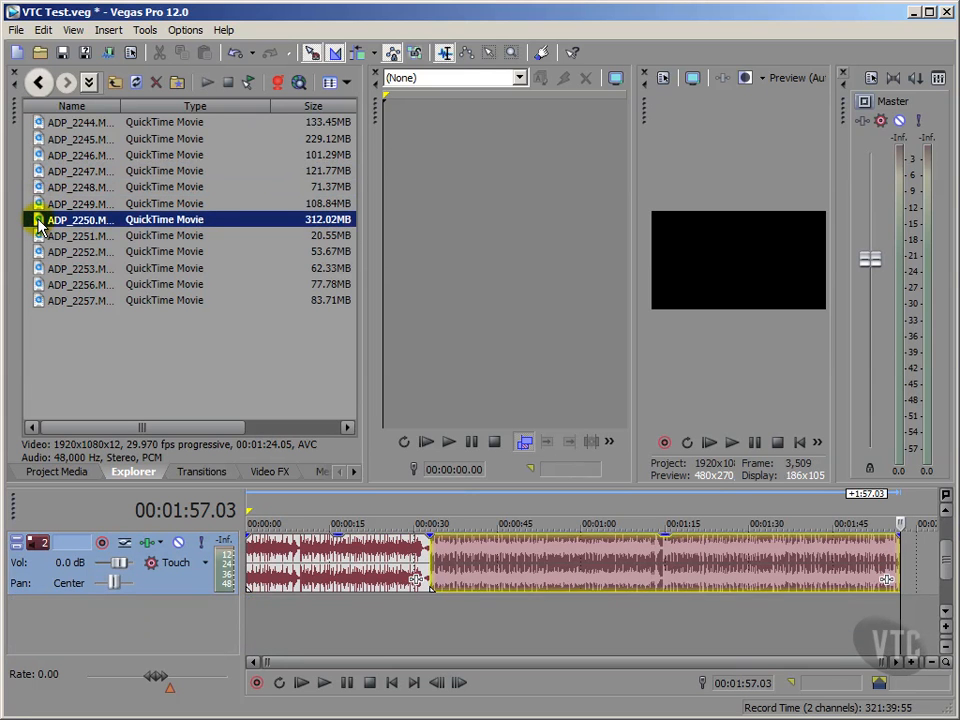
double_click(40, 253)
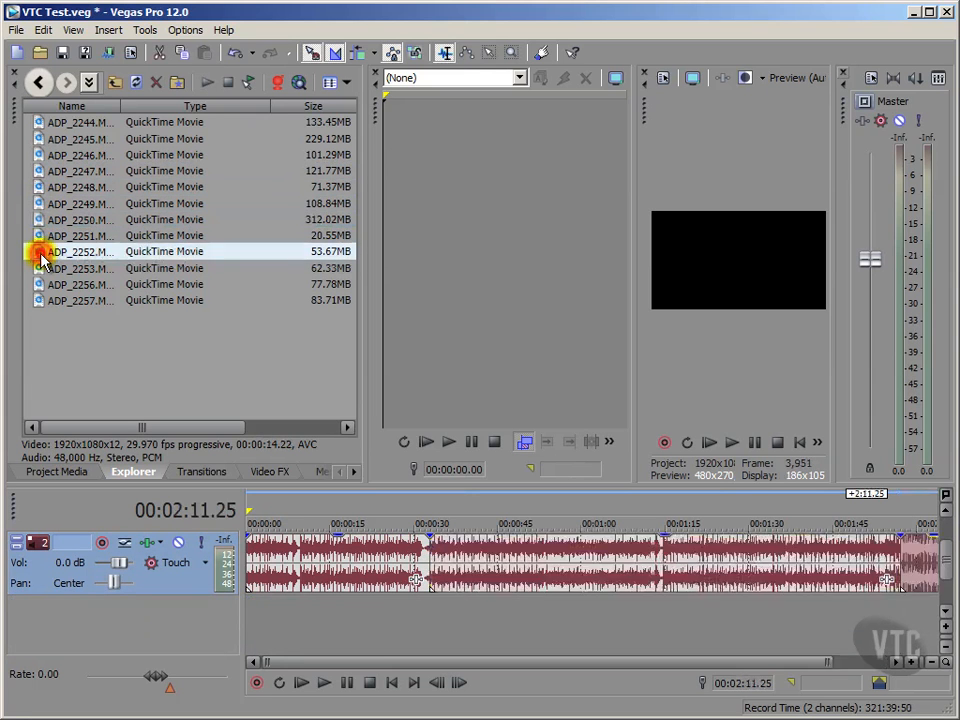
left_click(279, 625)
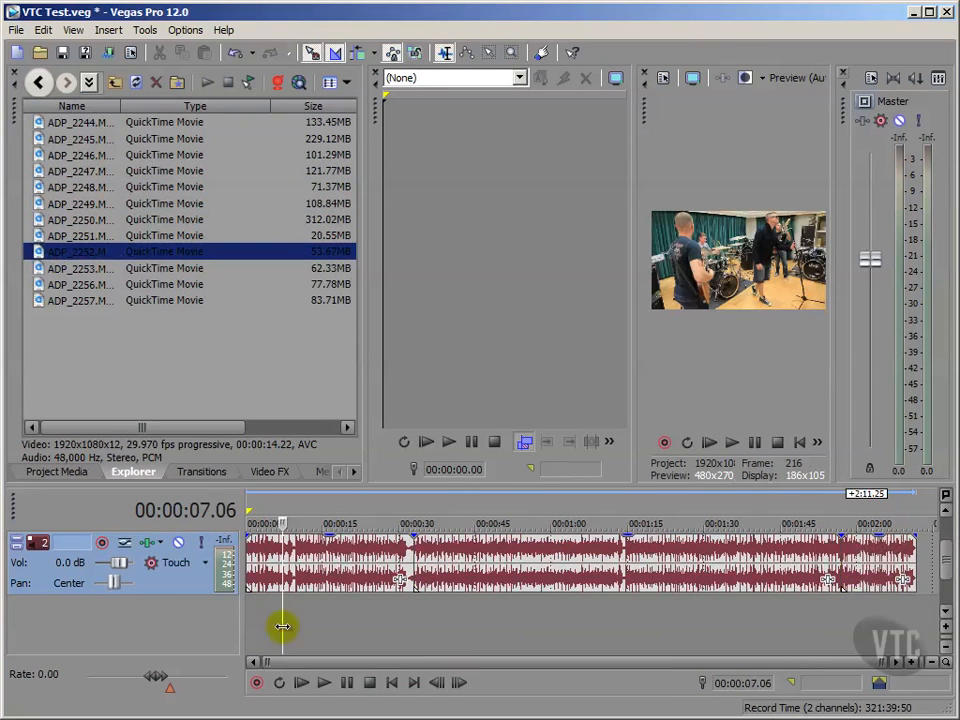
left_click_drag(947, 561, 947, 535)
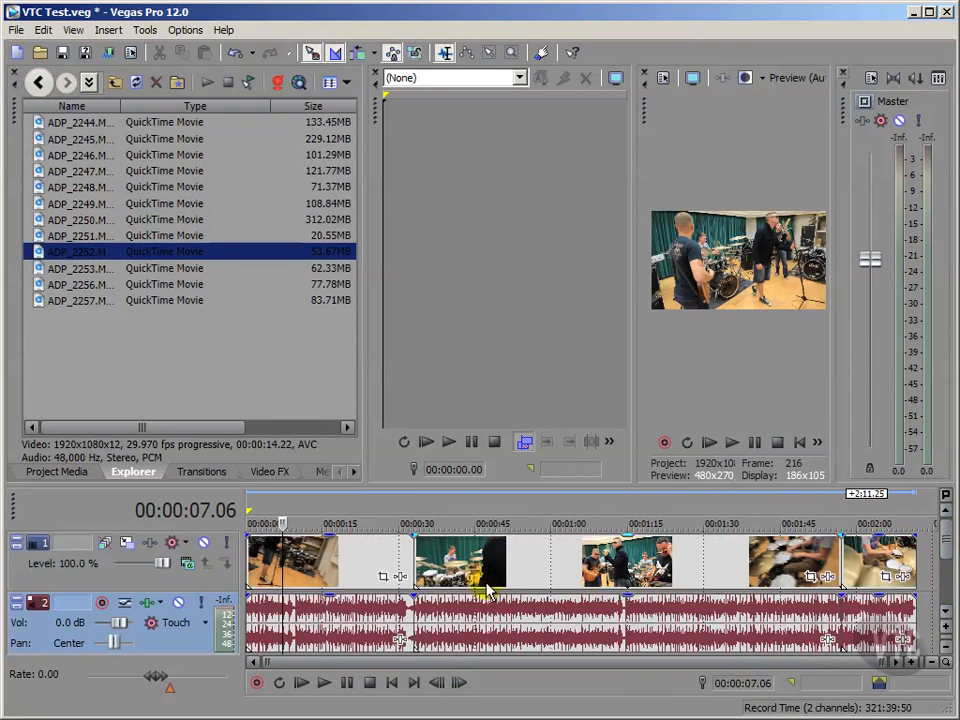
left_click(797, 443)
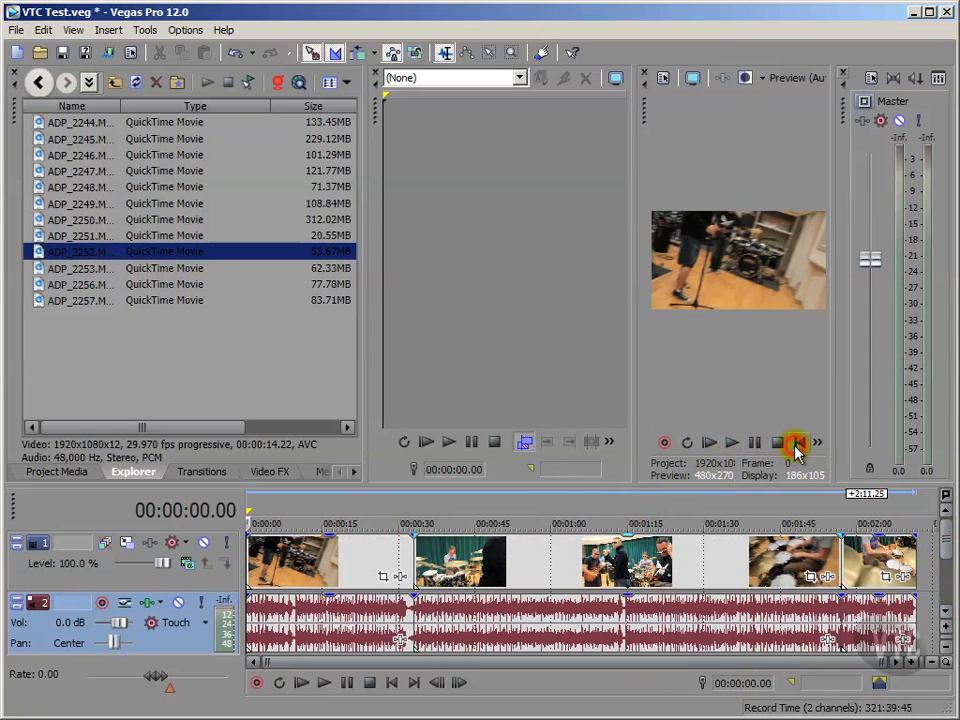
left_click(153, 370)
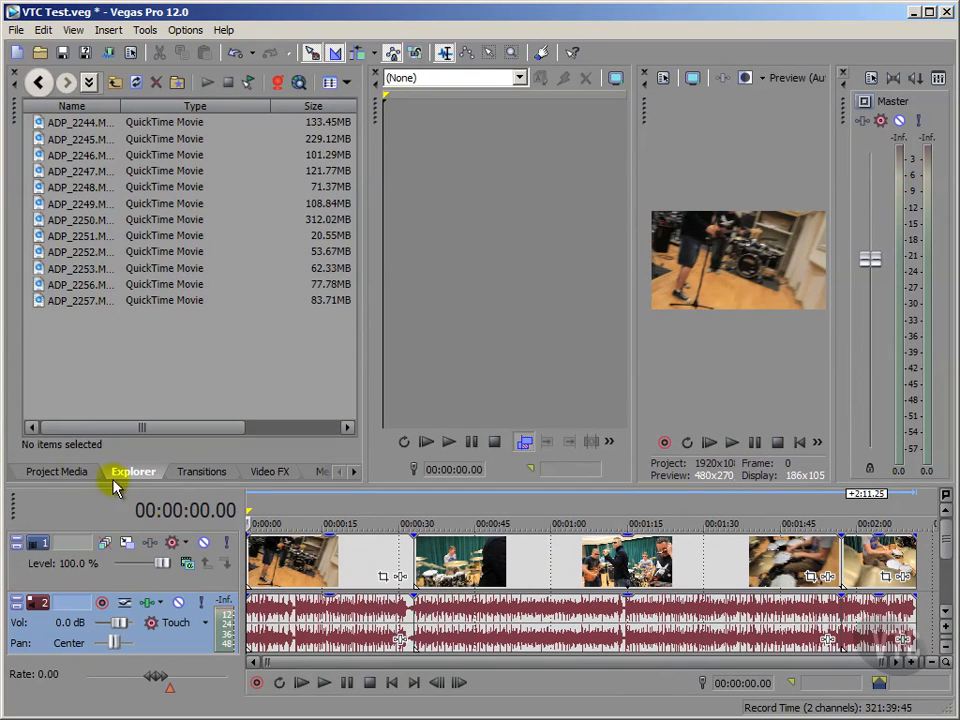
Examine the clips listed in the project media, including the Audio, Stills and Video categories under By Type
left_click(55, 472)
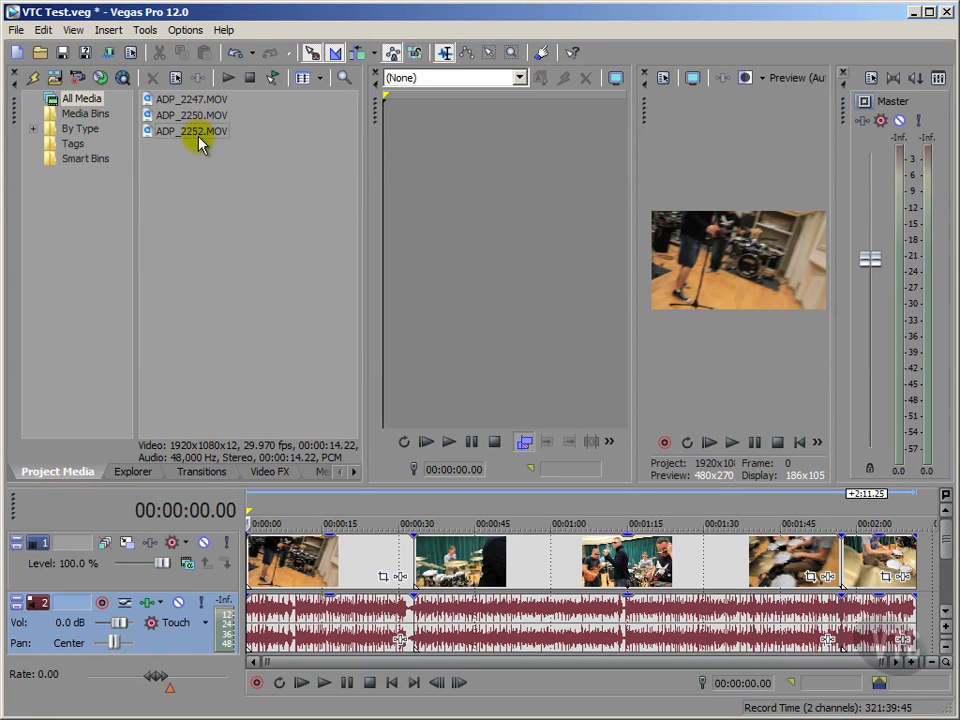
left_click(33, 129)
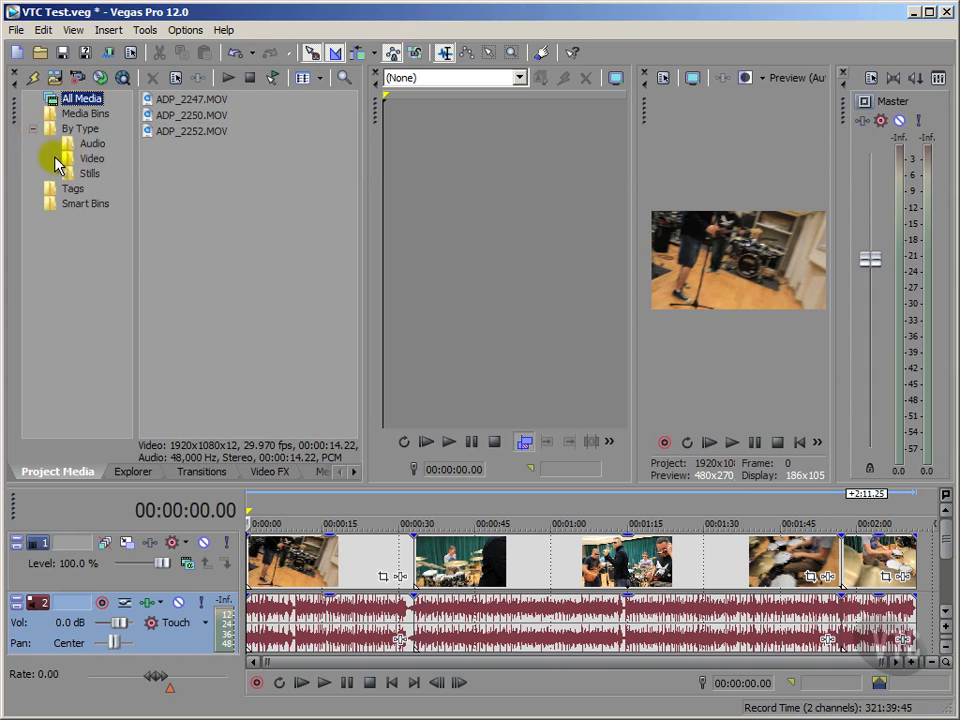
left_click(72, 145)
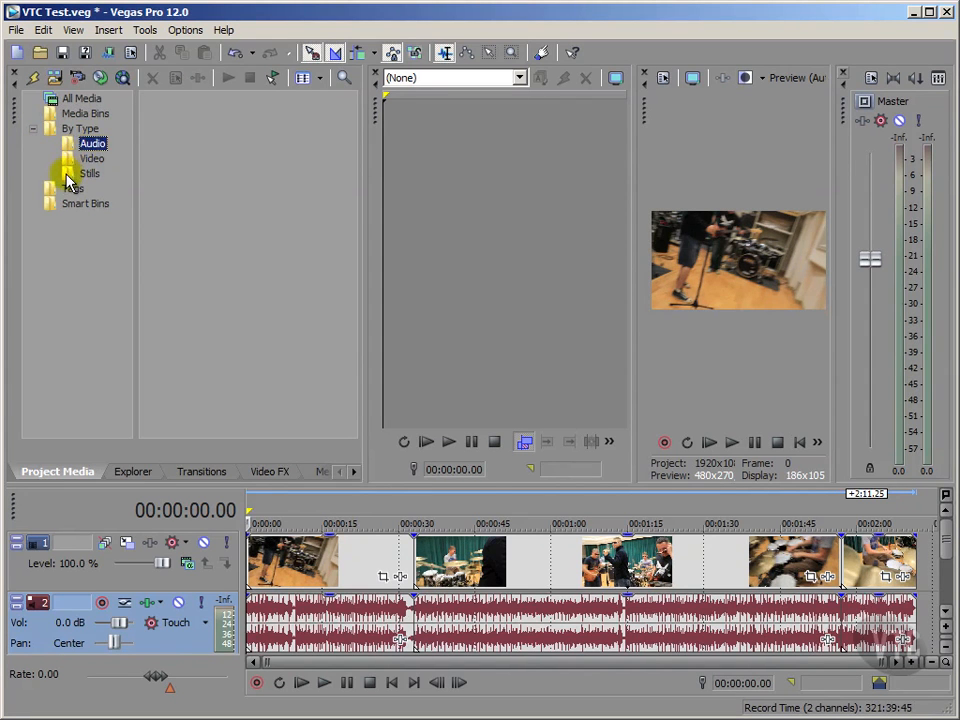
left_click(75, 173)
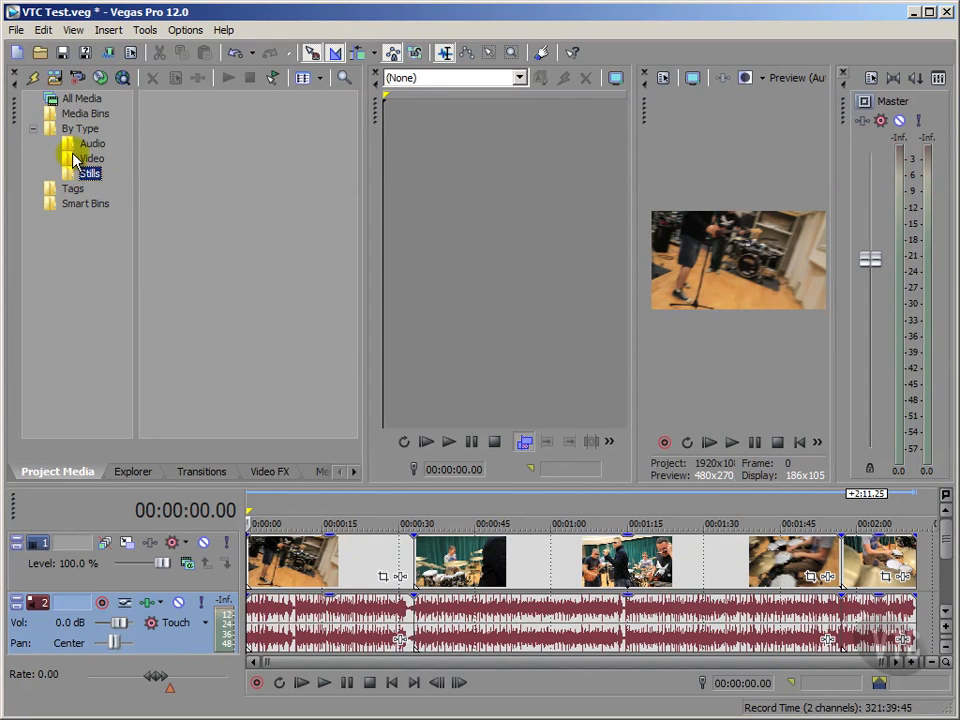
left_click(75, 158)
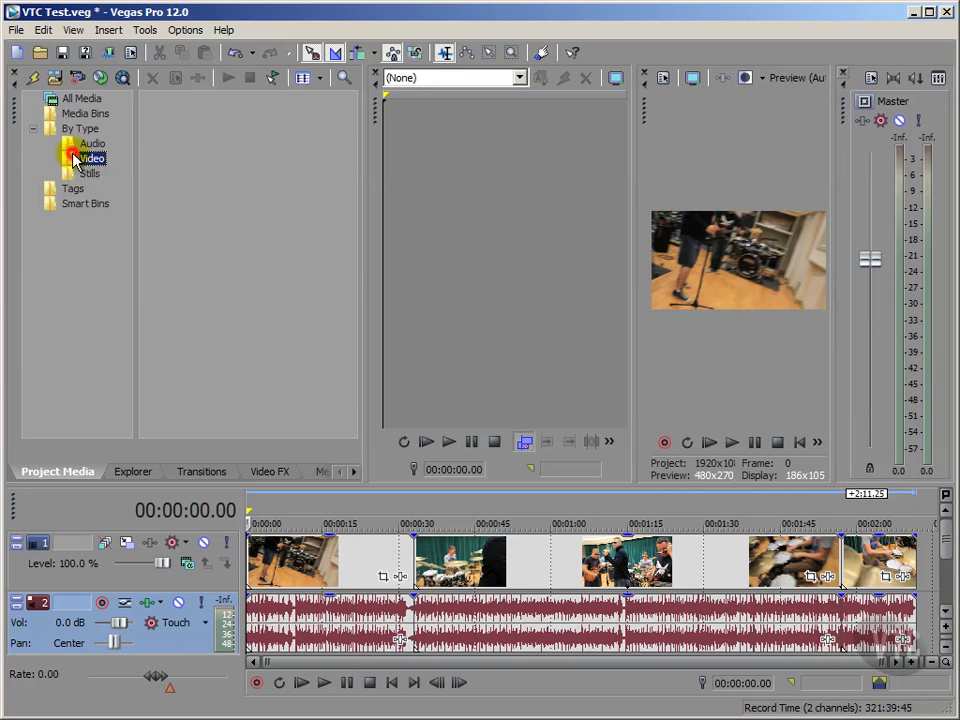
left_click(196, 199)
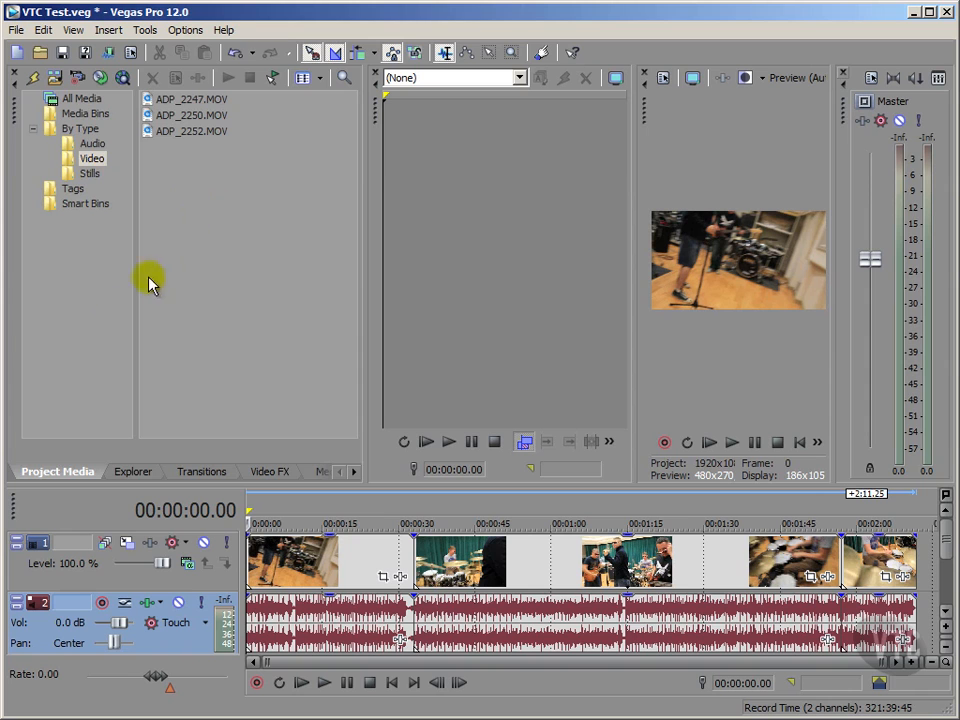
left_click(110, 325)
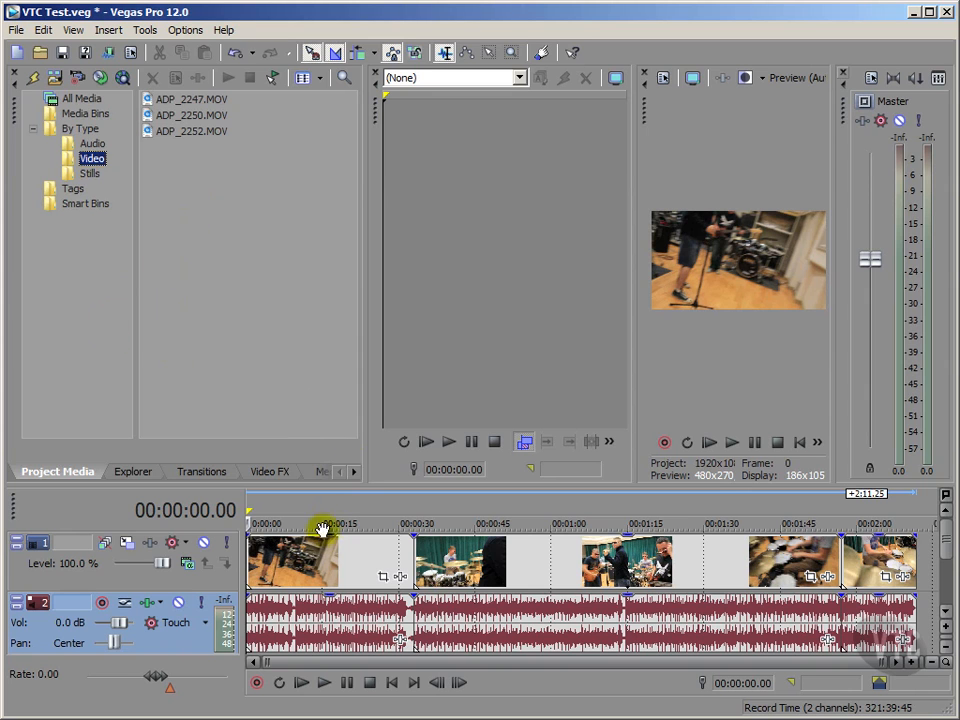
Delete all three clips from the timeline and return the cursor to the project start
left_click(319, 565)
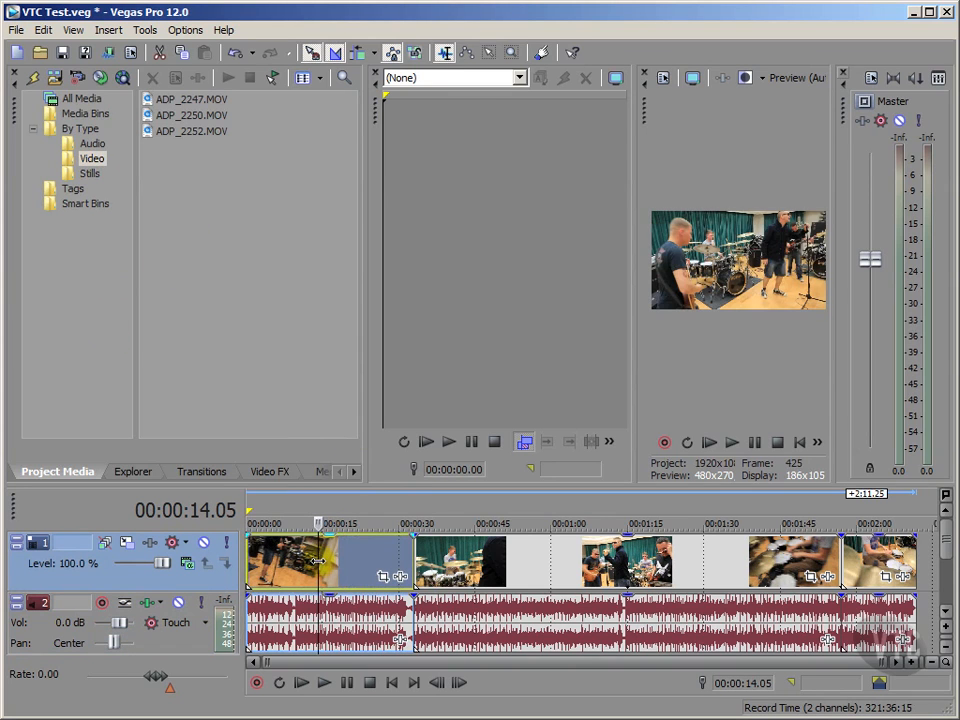
key("Delete")
left_click(478, 580)
key("Delete")
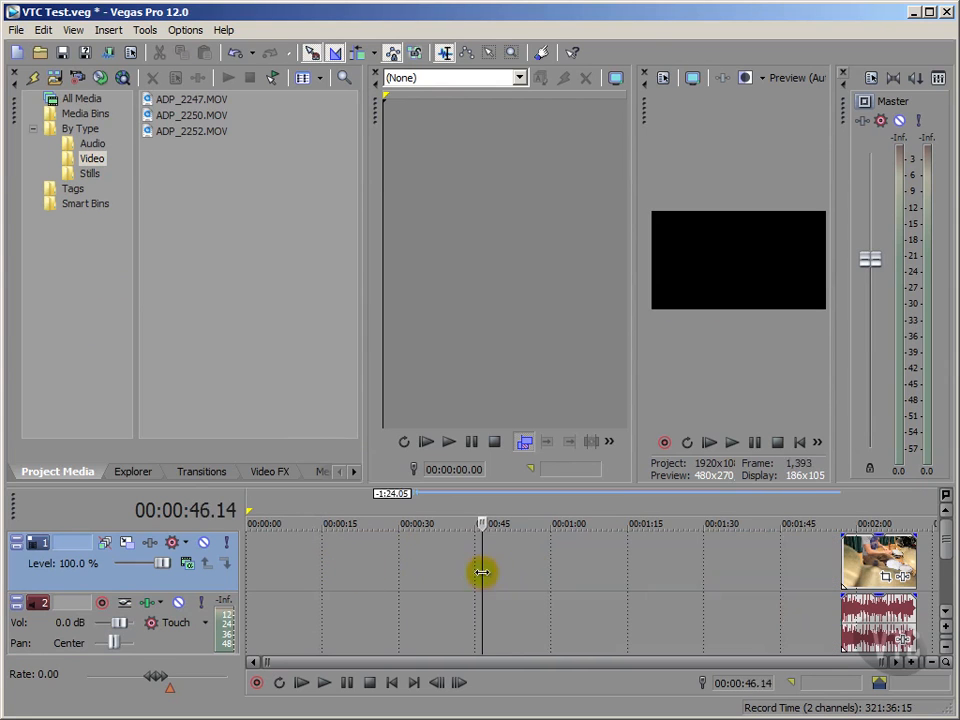
left_click(885, 562)
key("Delete")
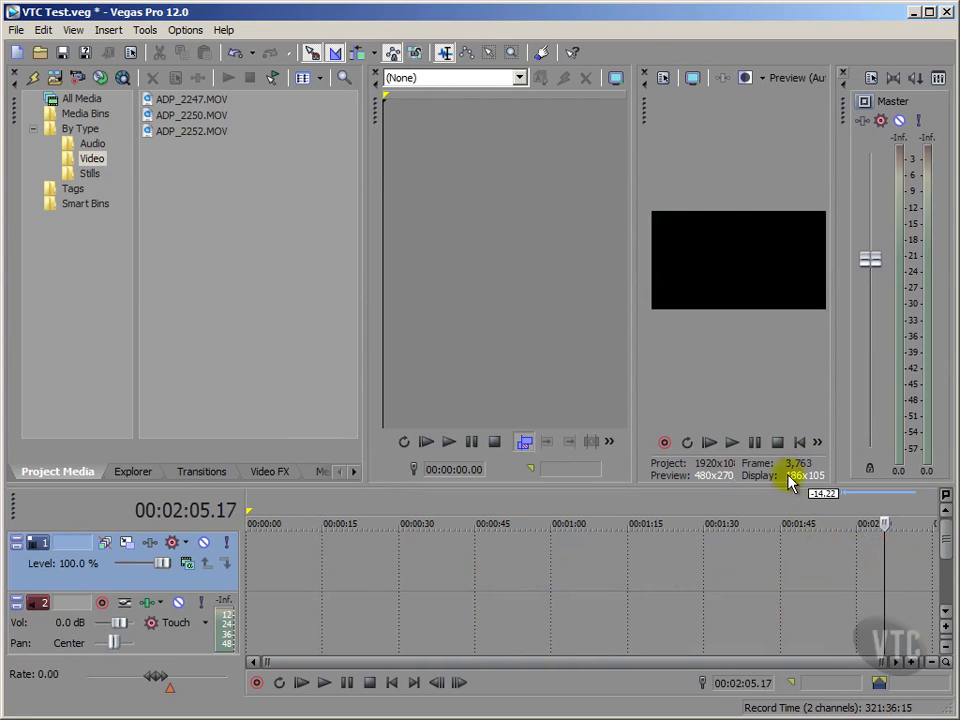
left_click(801, 443)
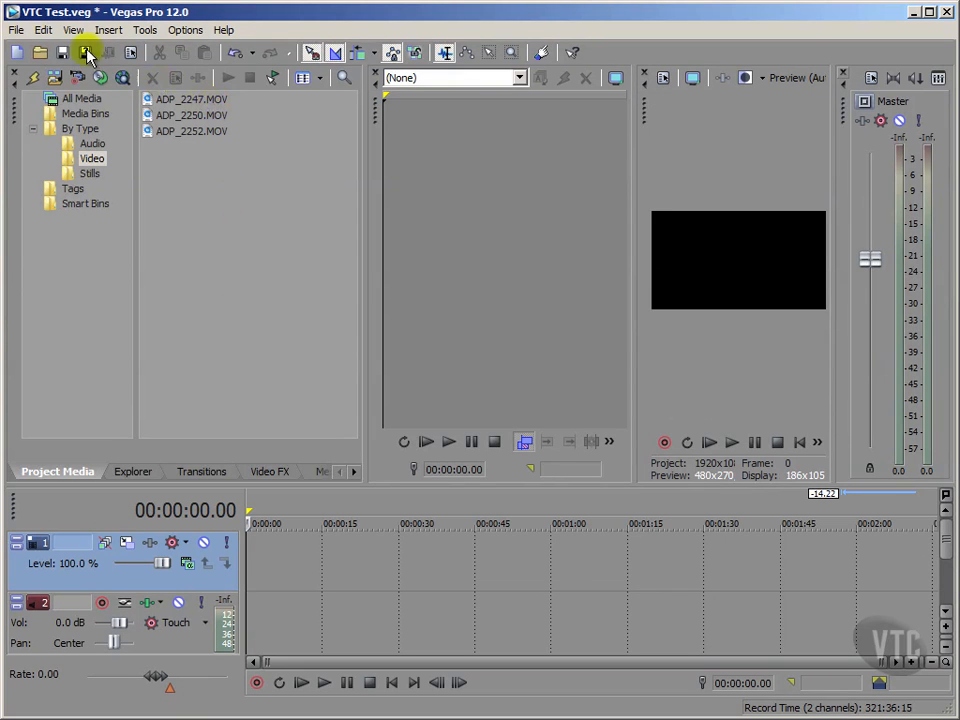
Save the project with its emptied timeline under its existing name
left_click(18, 29)
left_click(51, 115)
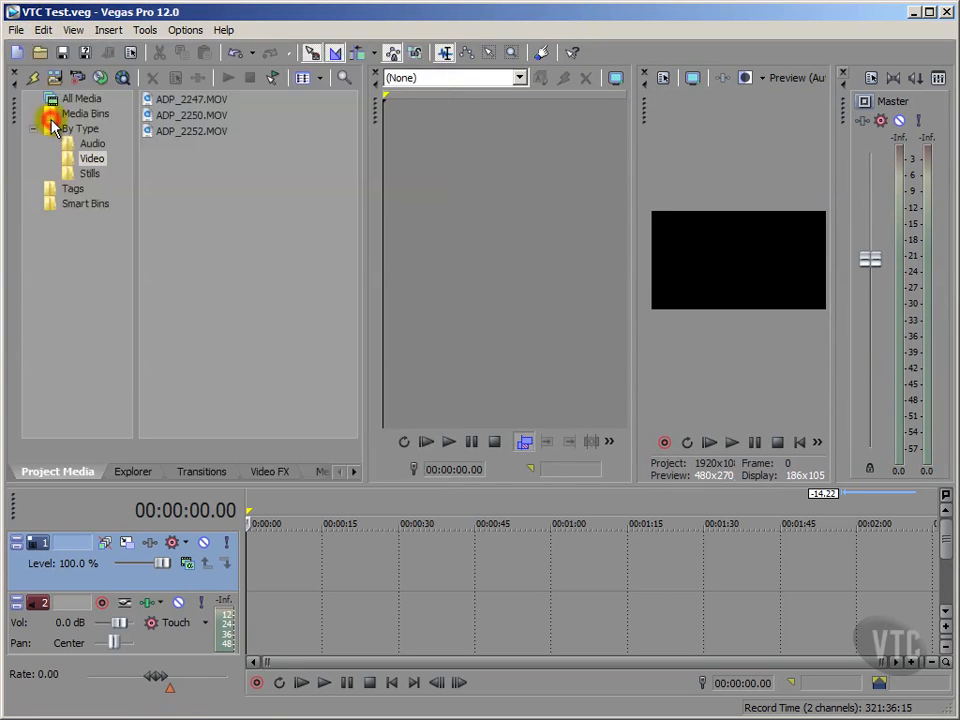
left_click(158, 268)
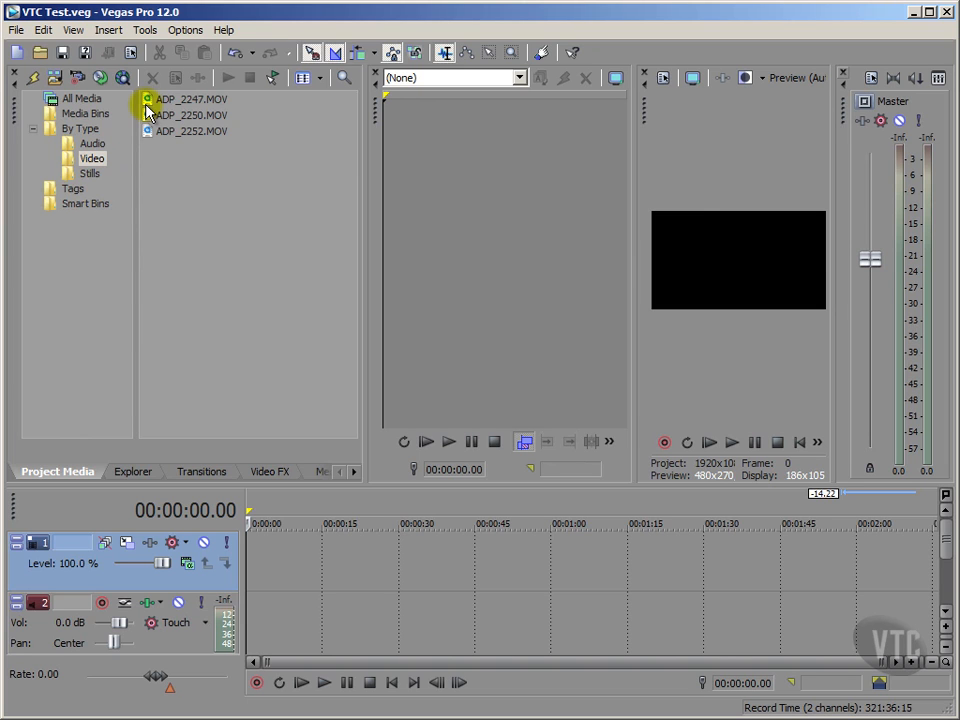
Place ADP_2247.MOV from the project media at the start of the timeline, keeping the cursor at the project start
left_click_drag(148, 100, 261, 555)
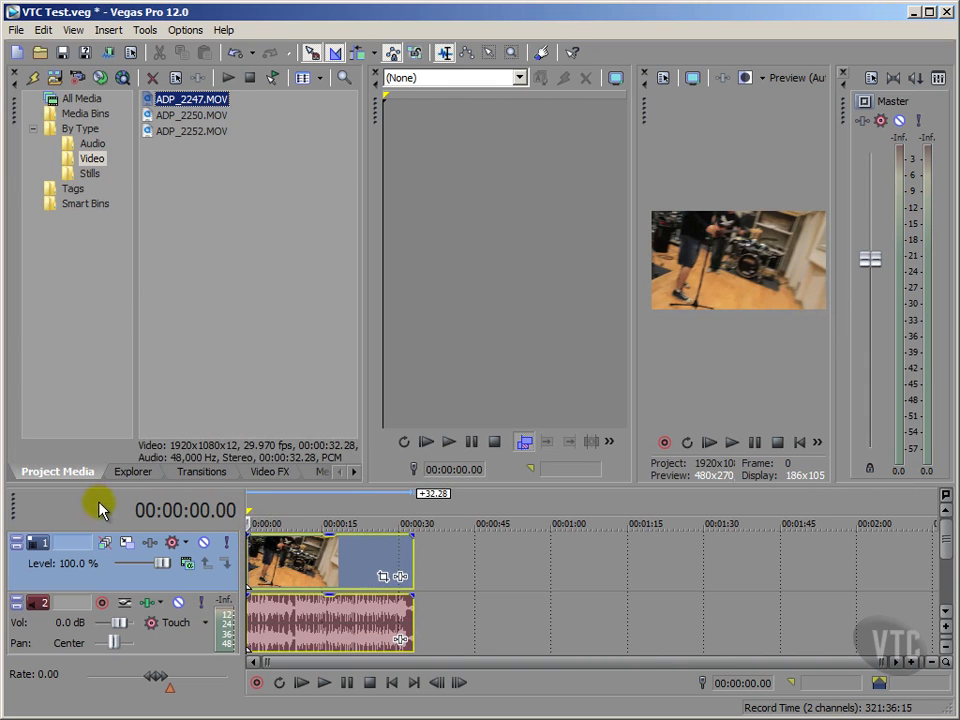
left_click(439, 570)
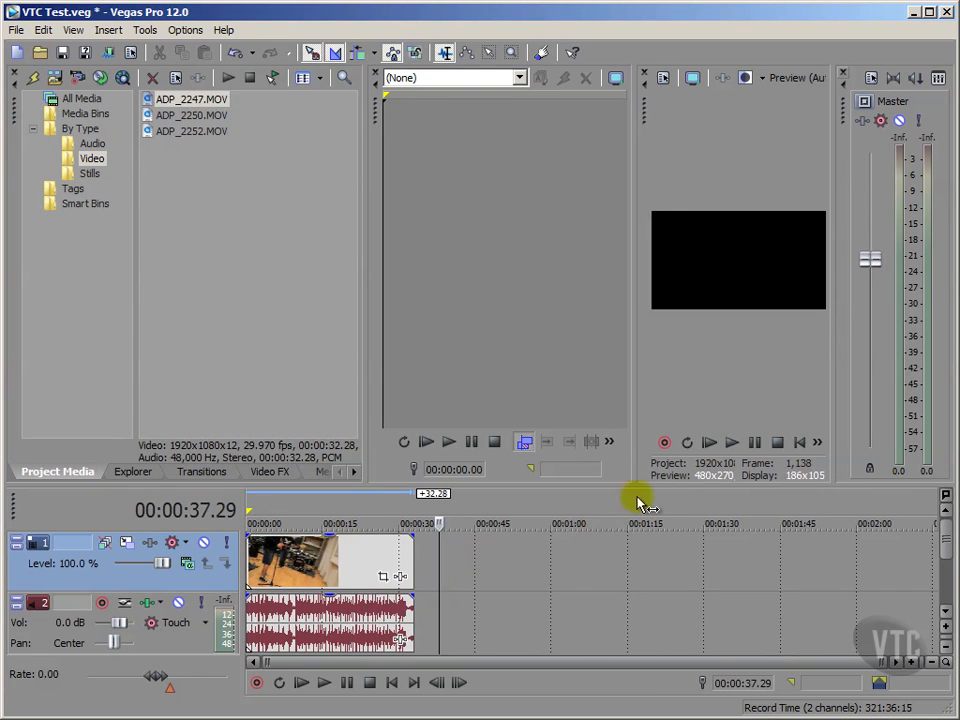
left_click(800, 442)
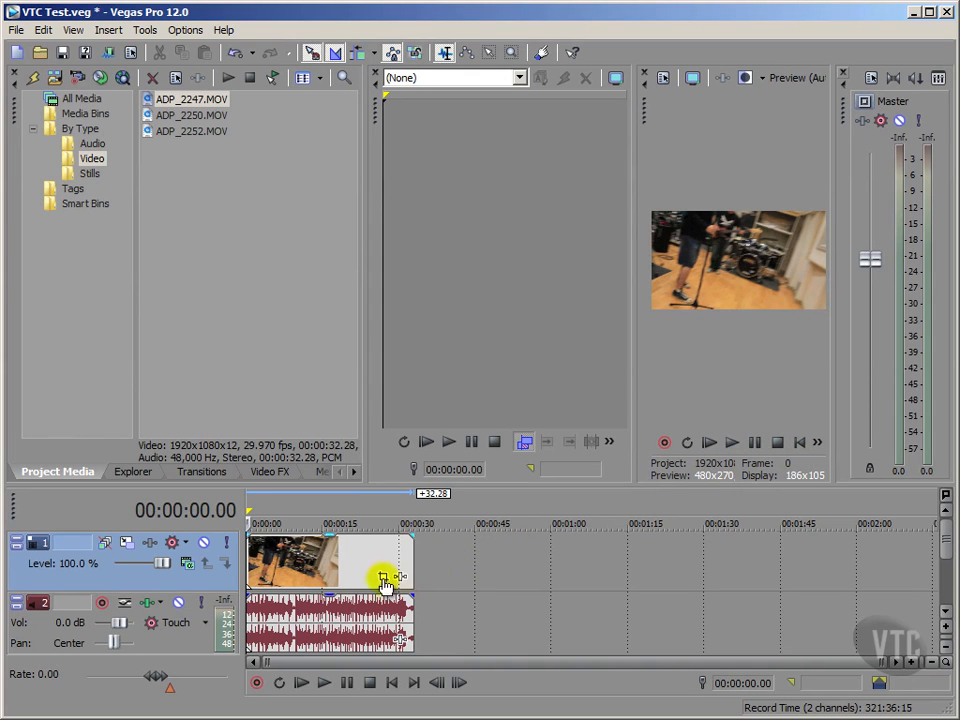
Move the ADP_2247 clip to begin about 14 seconds into the timeline and enlarge the timeline area upward
left_click_drag(312, 570, 386, 582)
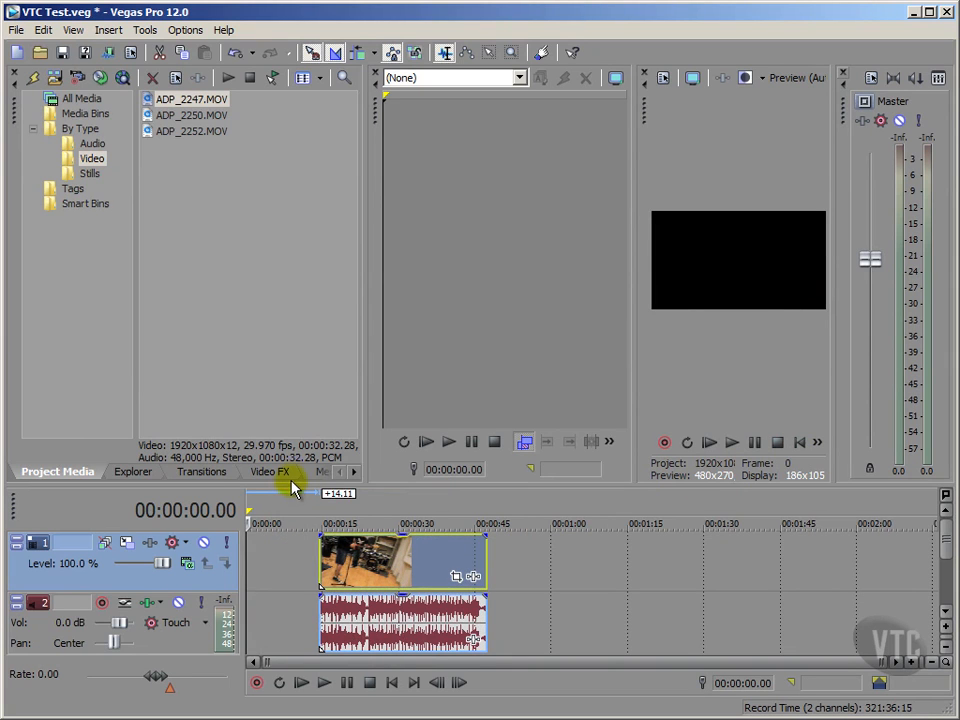
left_click_drag(396, 480, 431, 369)
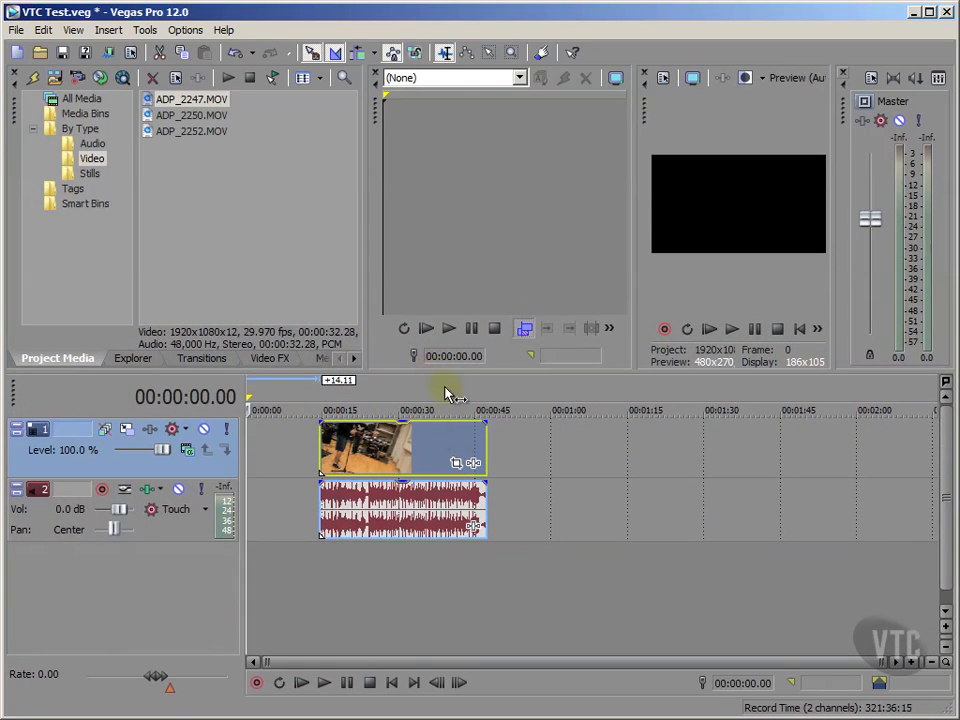
left_click(197, 603)
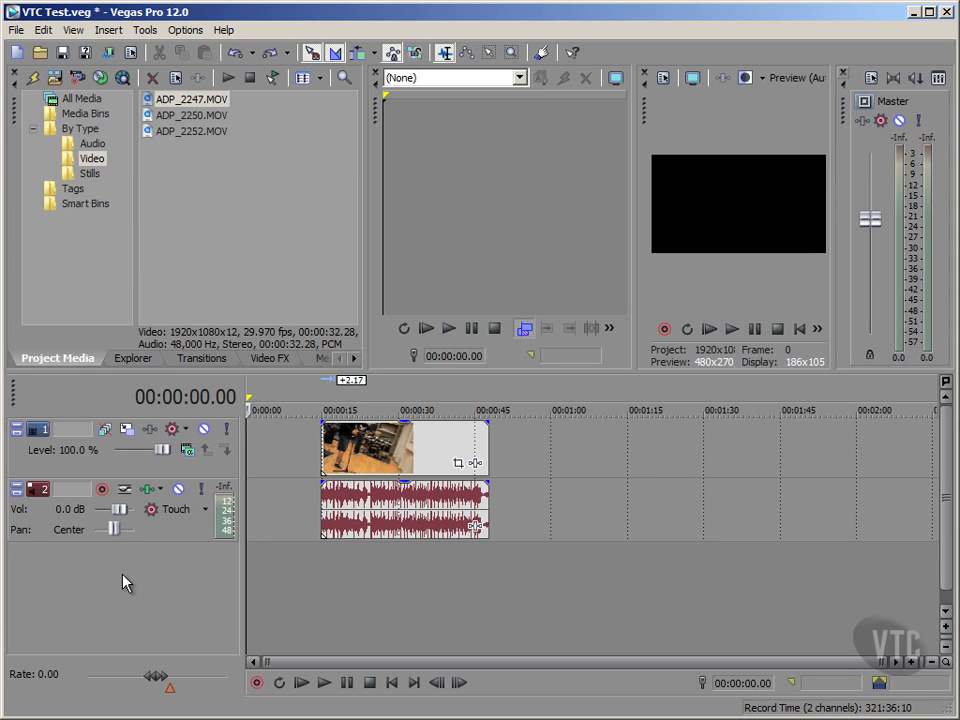
Move the clip's video event down onto a new track below the audio track
left_click(378, 486)
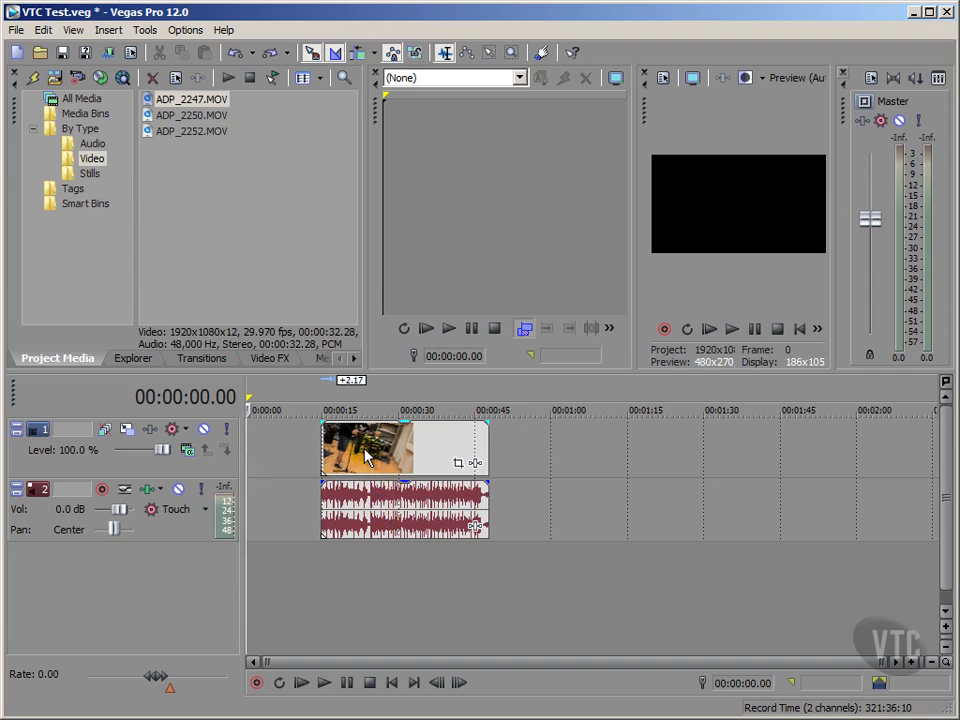
left_click(369, 450)
left_click_drag(371, 487, 366, 623)
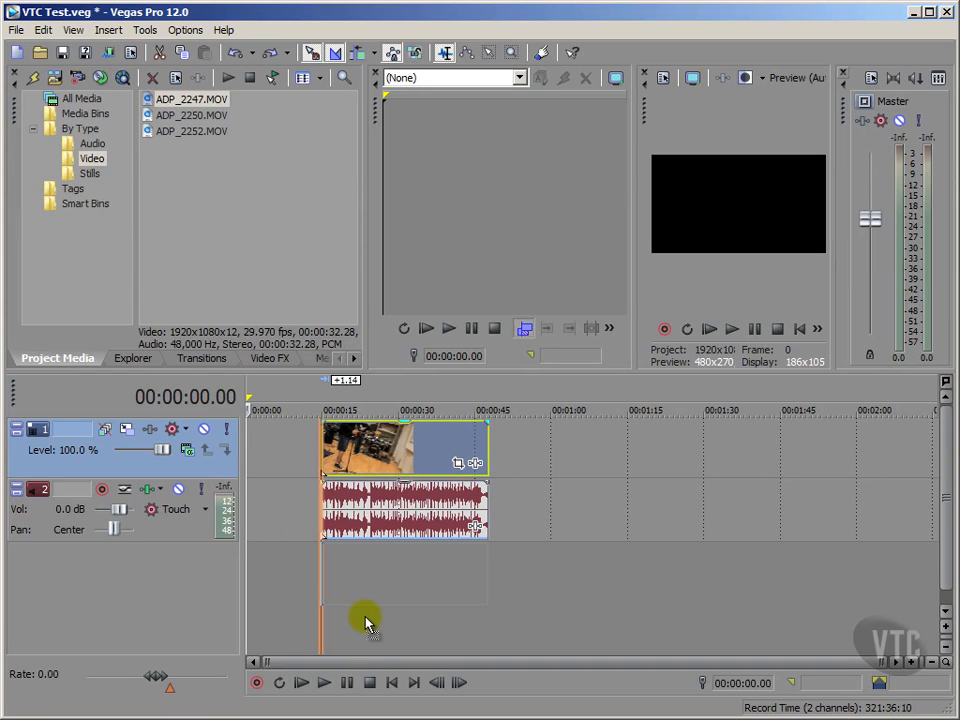
left_click_drag(366, 622, 364, 621)
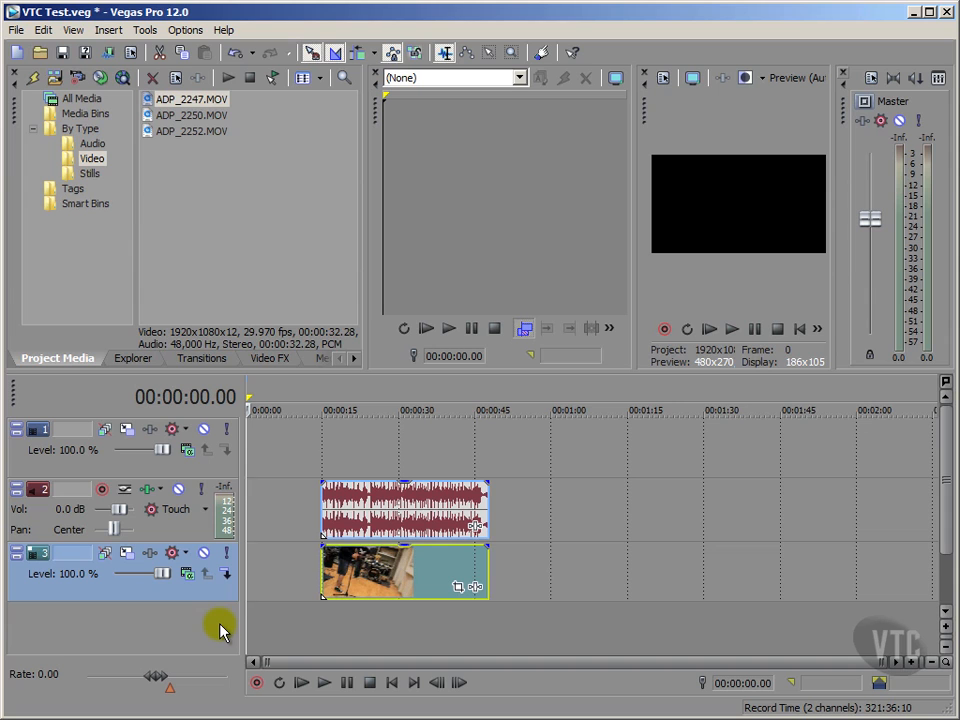
left_click(305, 630)
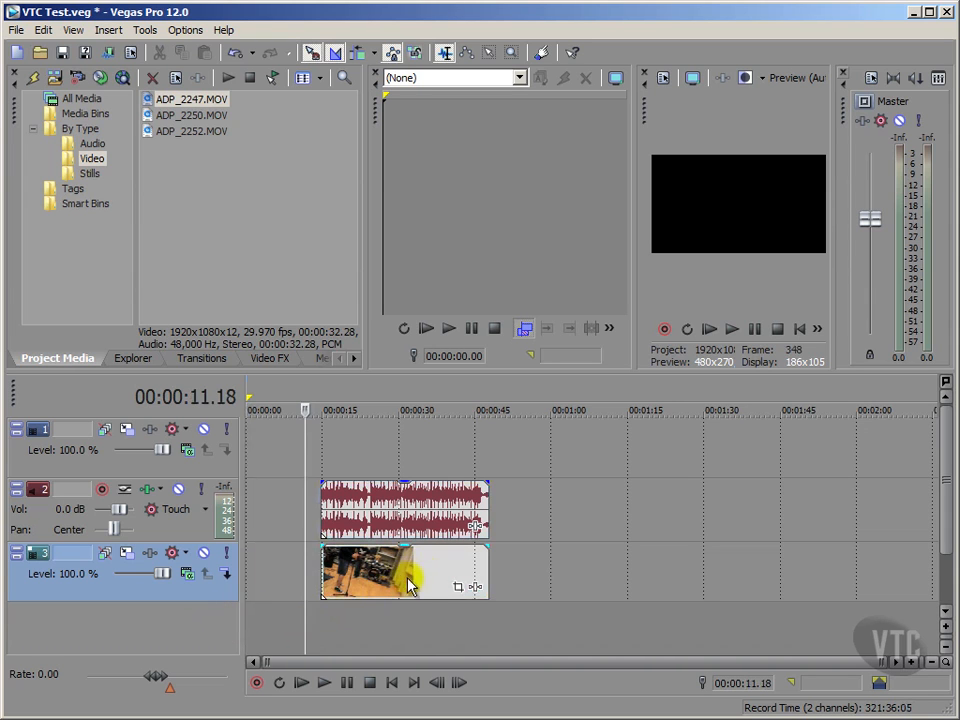
left_click(435, 575)
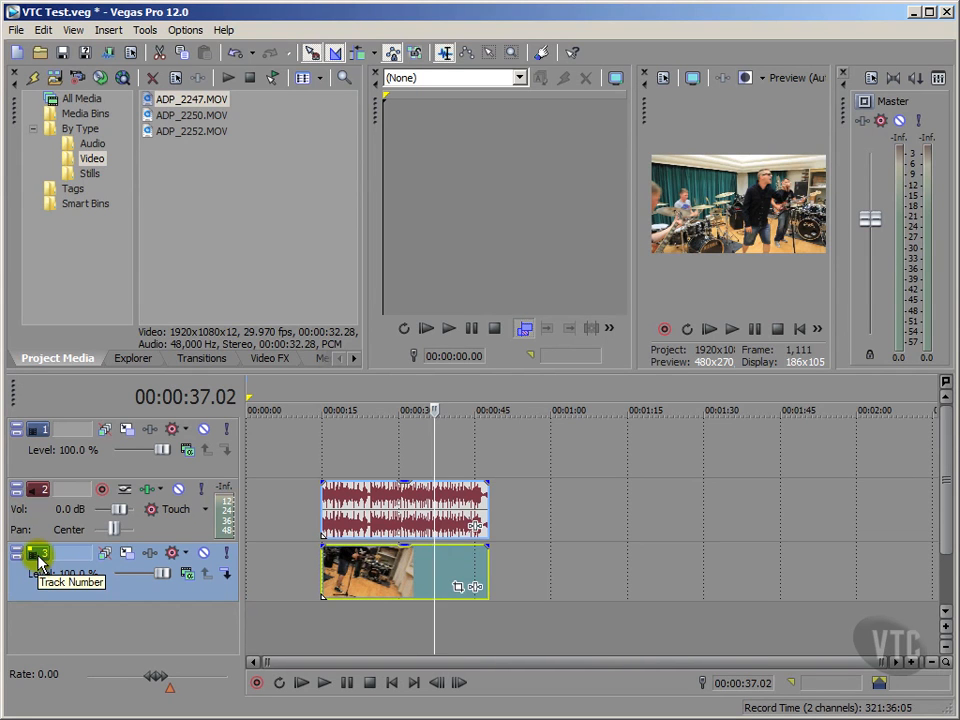
Move the clip on track 3, together with its audio, to the start of the timeline and set the cursor at the project start
left_click(799, 328)
left_click(184, 632)
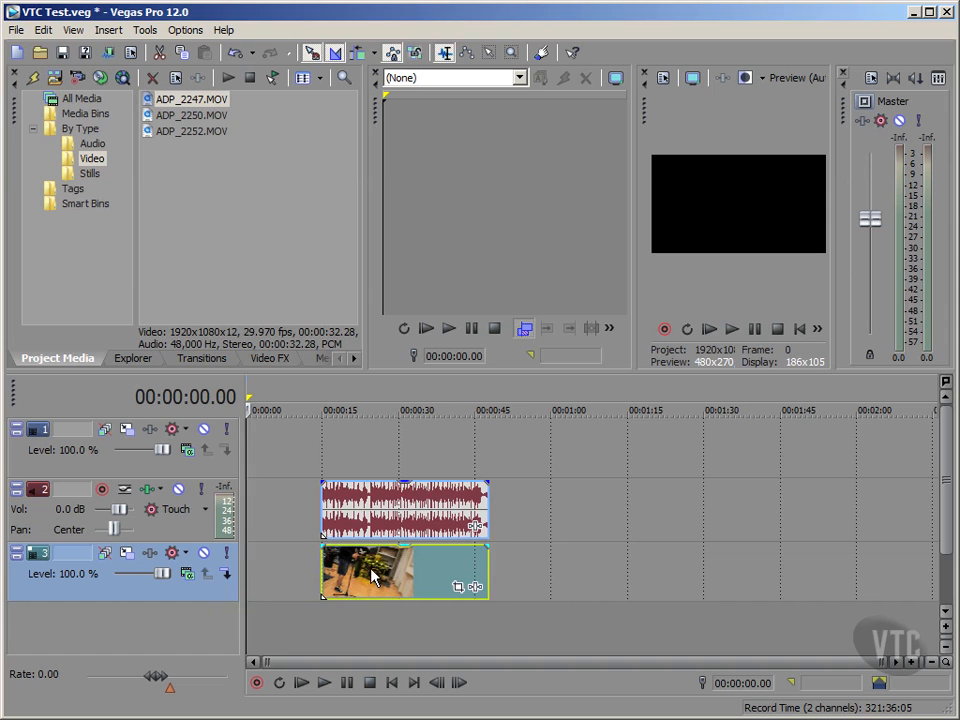
left_click_drag(384, 578, 294, 579)
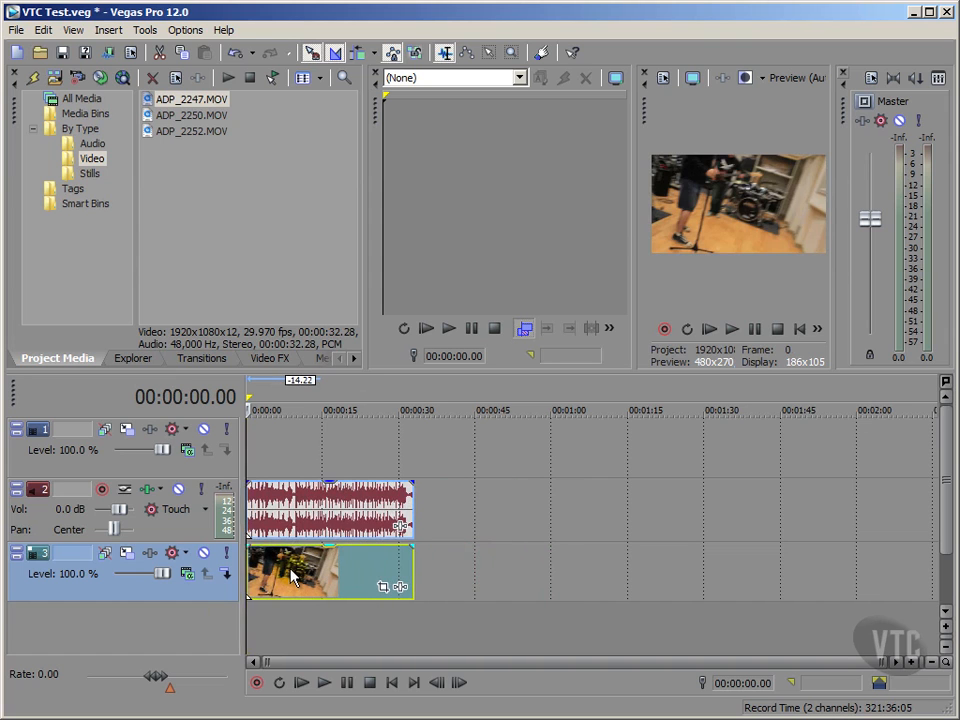
left_click(460, 637)
left_click(390, 682)
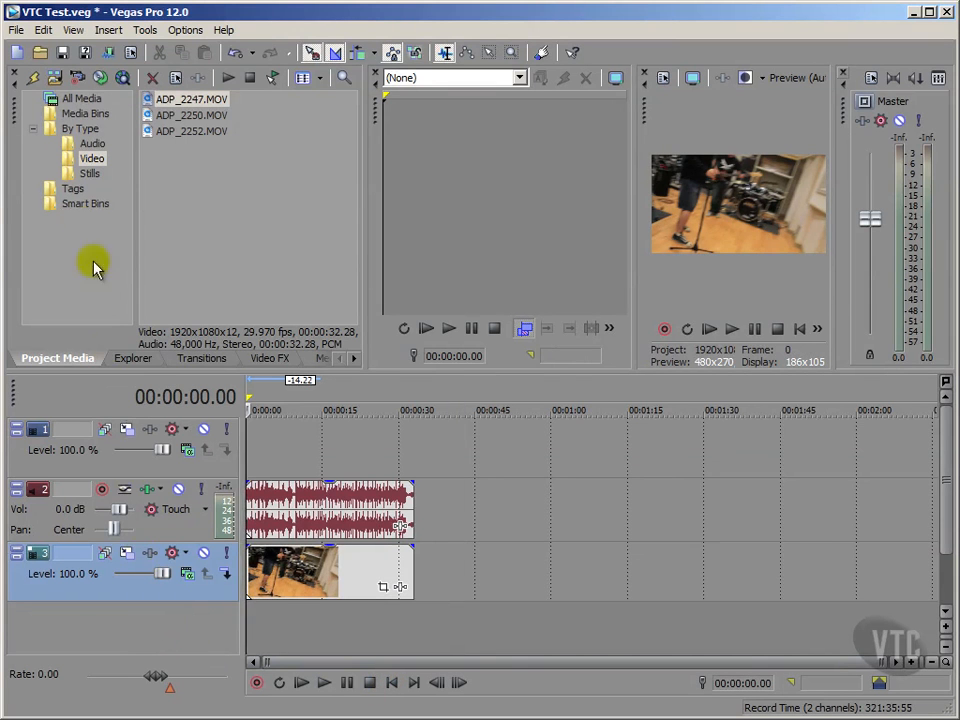
Undo the last two event moves, back to the video on track 1 above its audio, and save the project
left_click(44, 30)
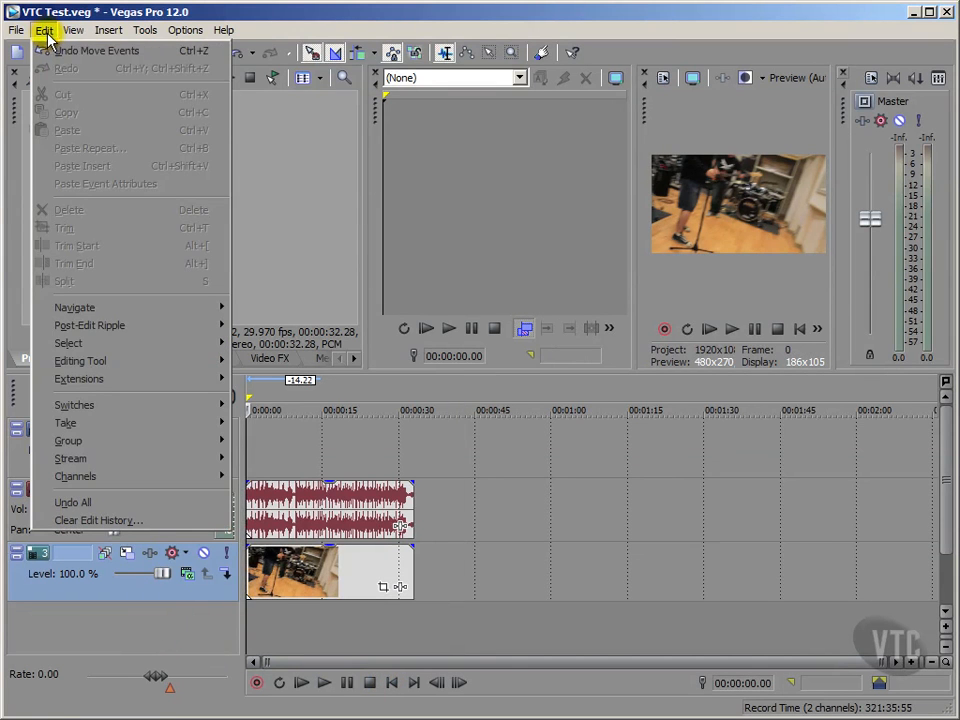
left_click(50, 52)
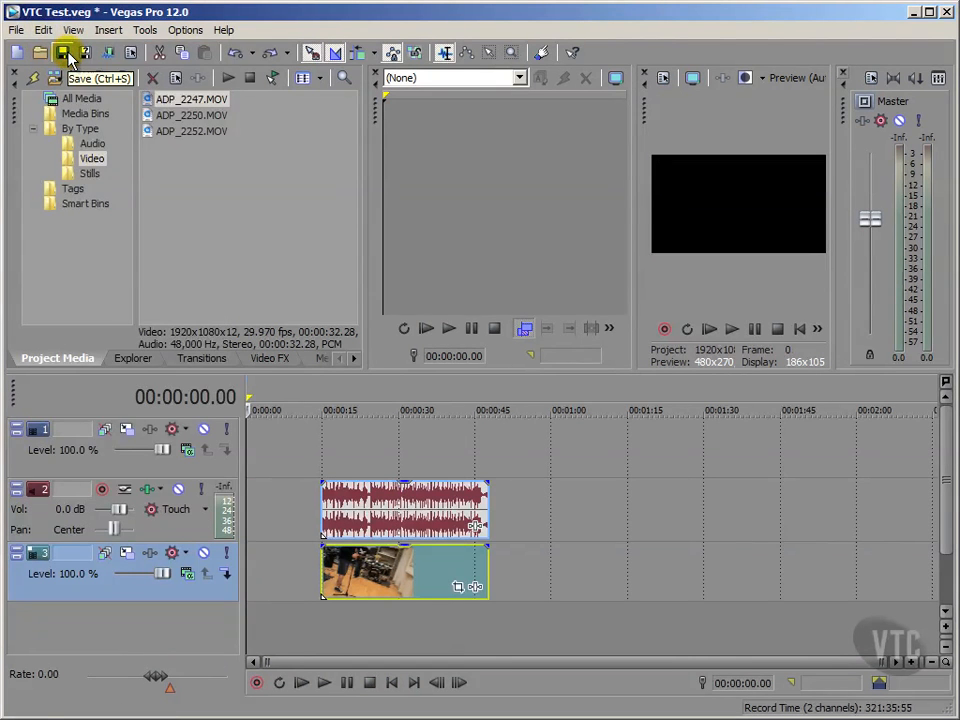
left_click(44, 30)
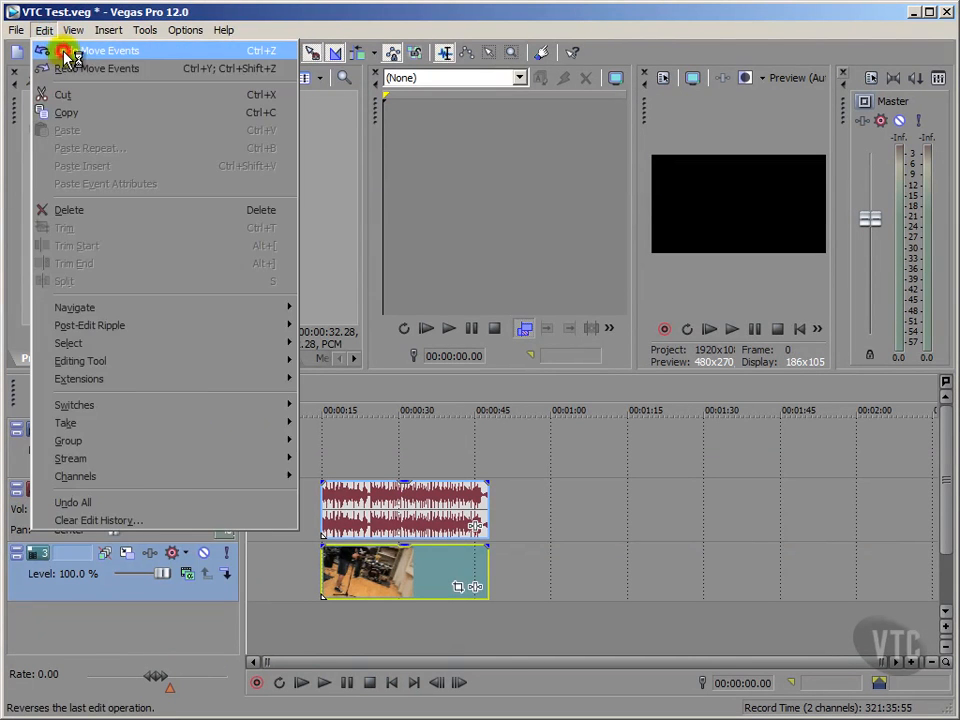
left_click(32, 51)
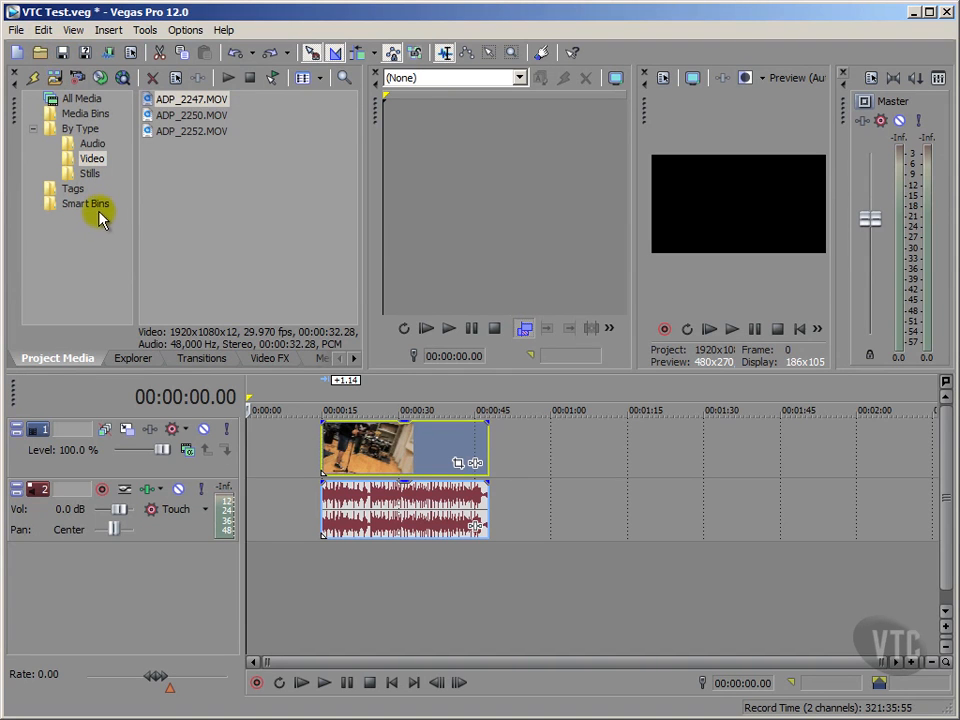
left_click(64, 55)
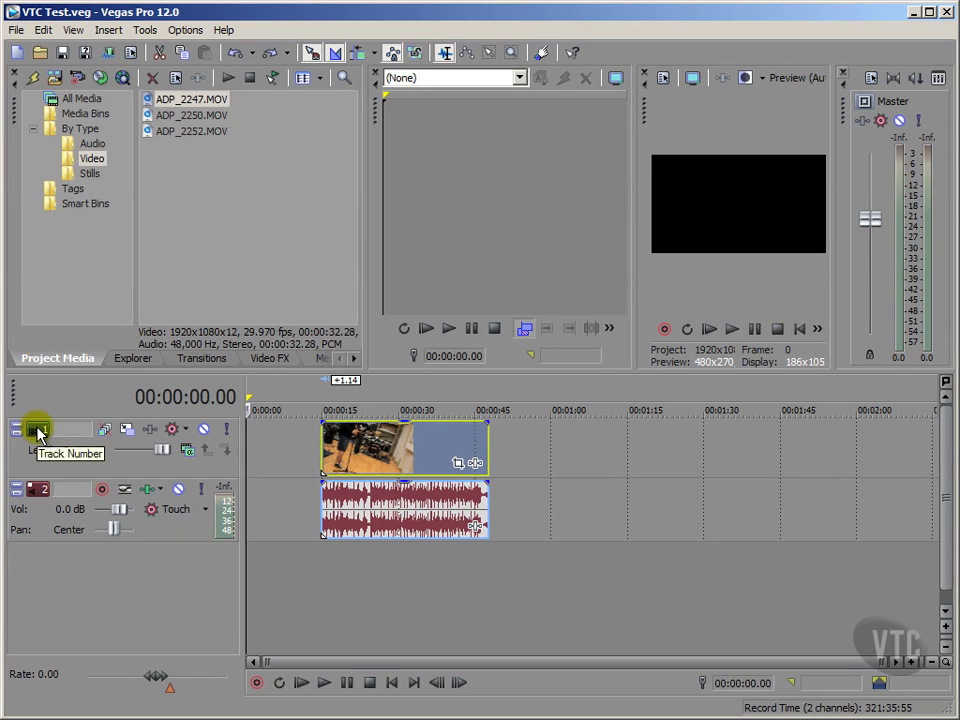
Move the ADP_2247 clip to the start of the timeline, deselect it and set the cursor at the project start
left_click(212, 590)
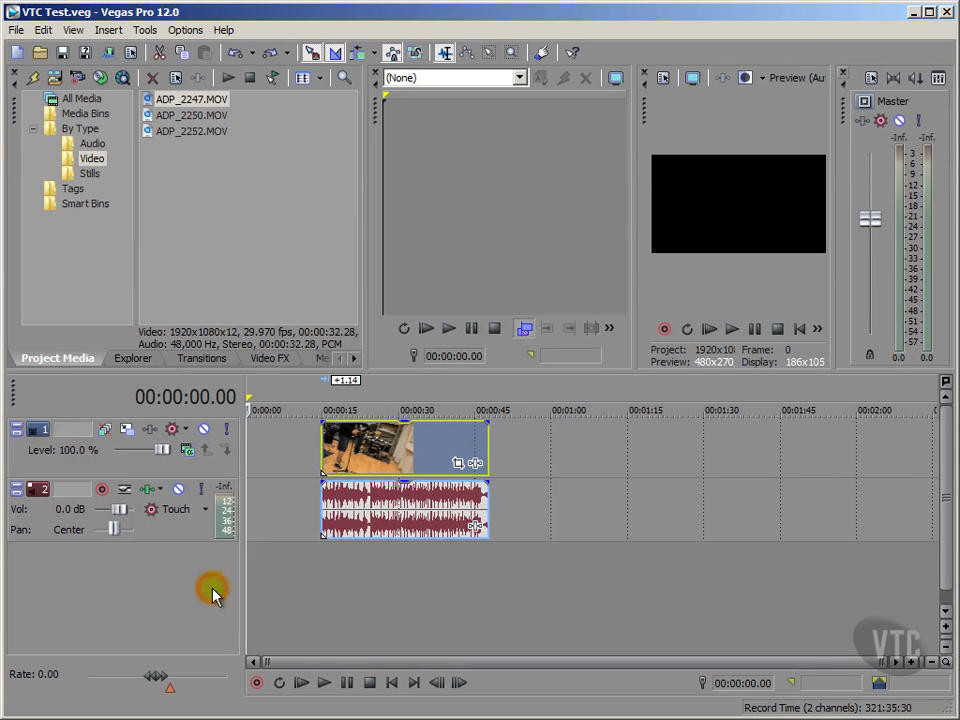
left_click_drag(386, 448, 308, 463)
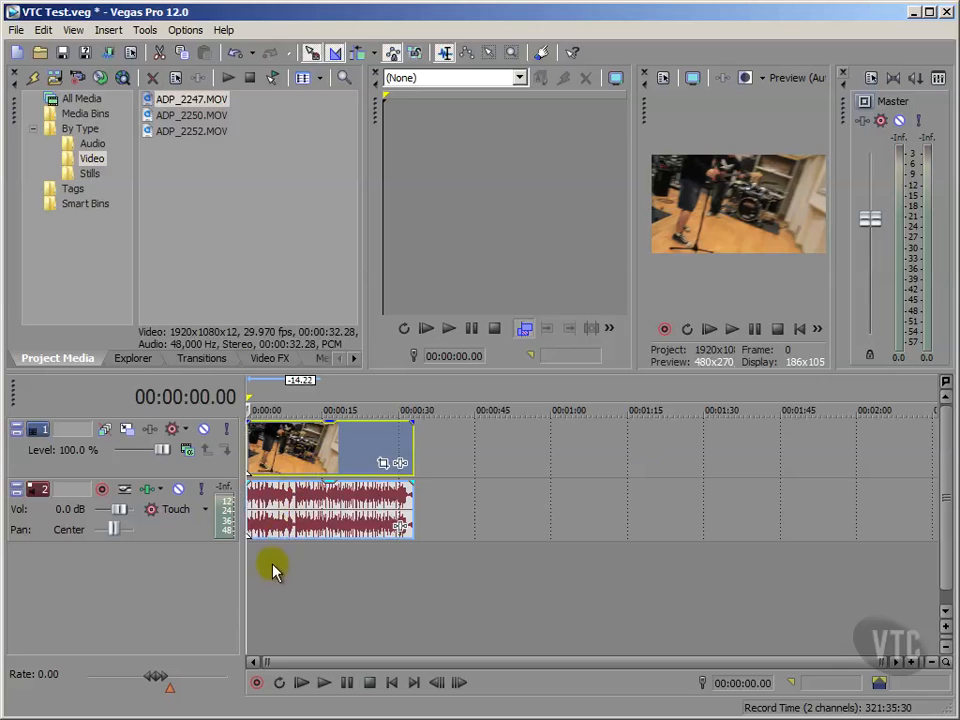
left_click(268, 594)
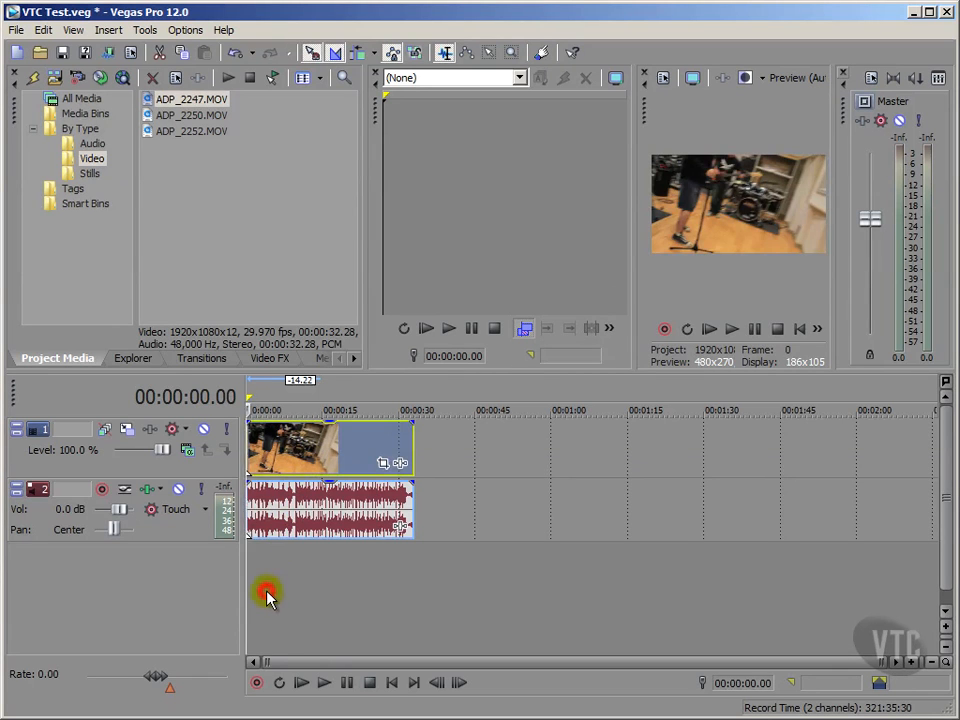
left_click(391, 682)
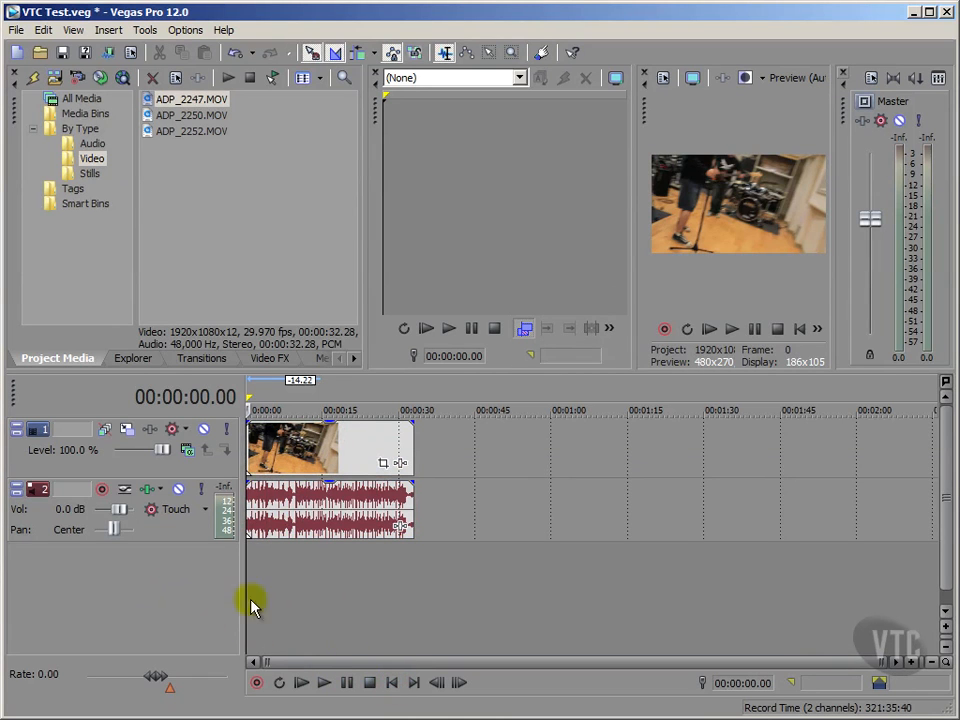
Add ADP_2250.MOV from the project media to the timeline with the cursor at about 39 seconds on track 1
left_click(446, 440)
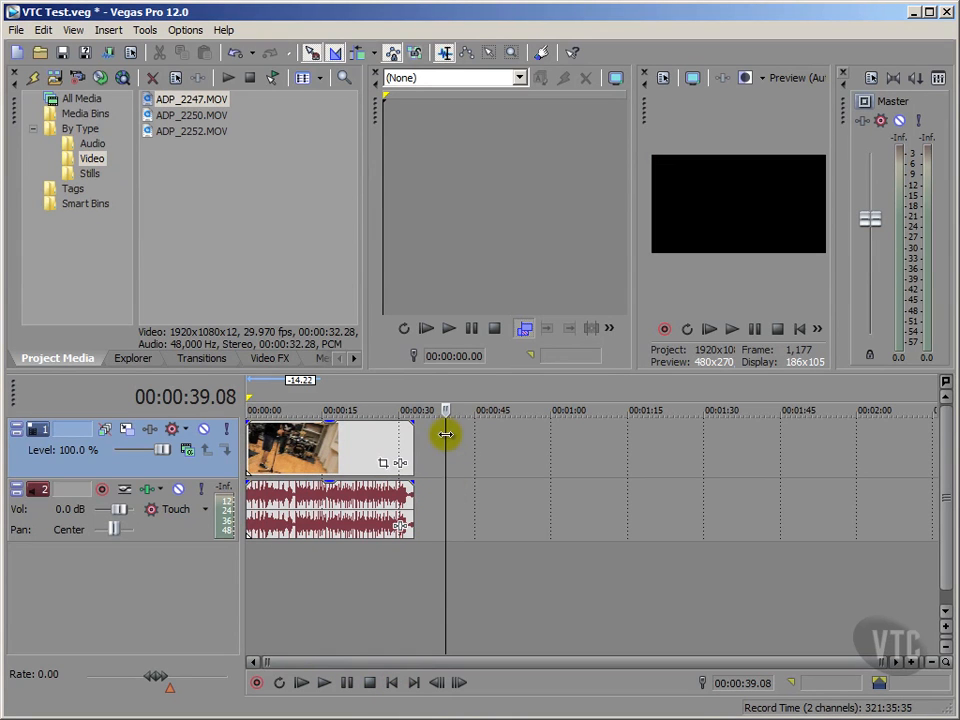
left_click(147, 120)
double_click(147, 121)
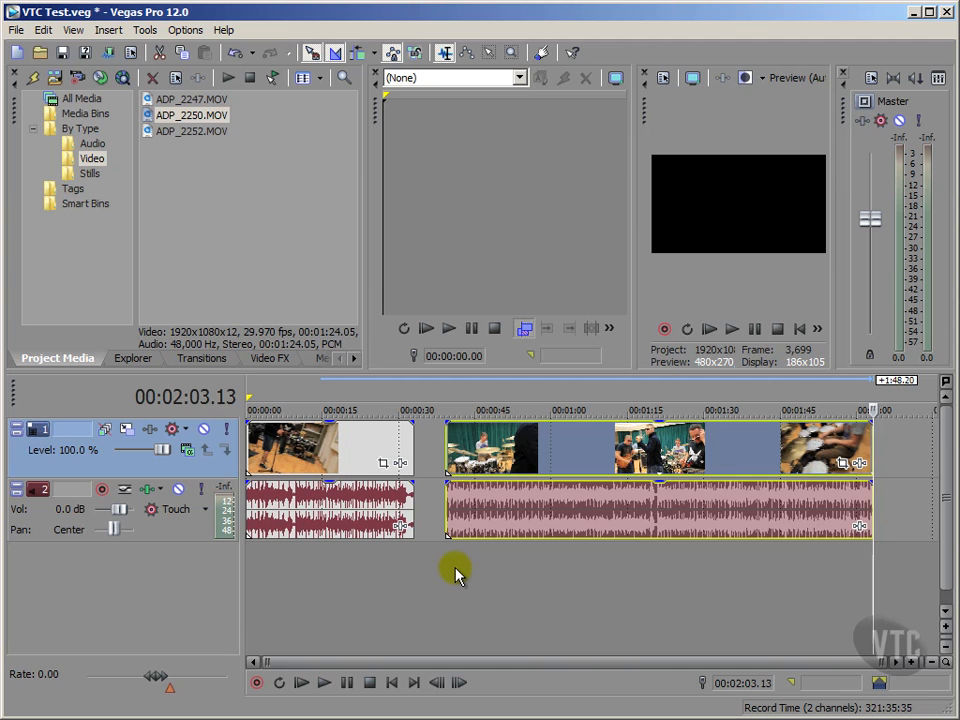
Move the ADP_2250 clip against the end of the first clip, set the cursor at the project start and deselect the clips
left_click(455, 573)
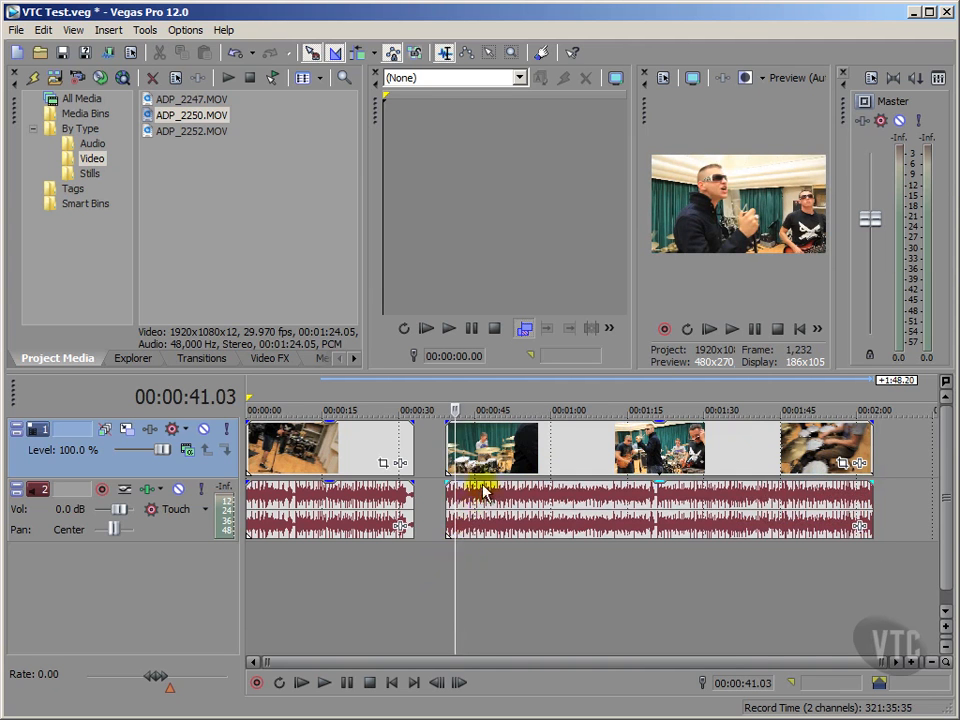
left_click(505, 450)
left_click_drag(505, 450, 479, 455)
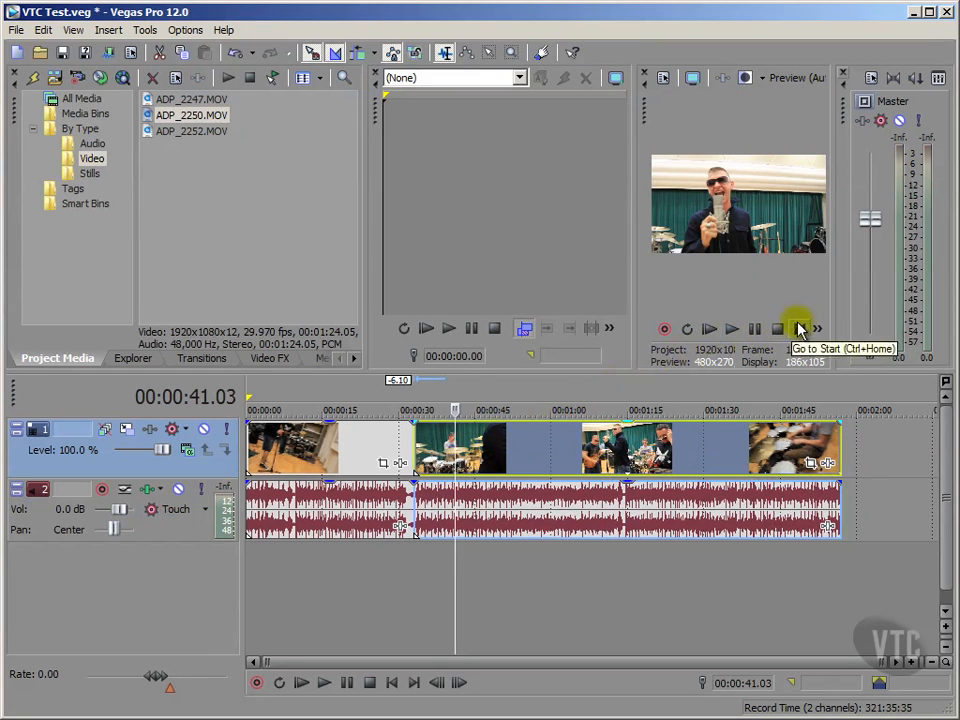
left_click(799, 328)
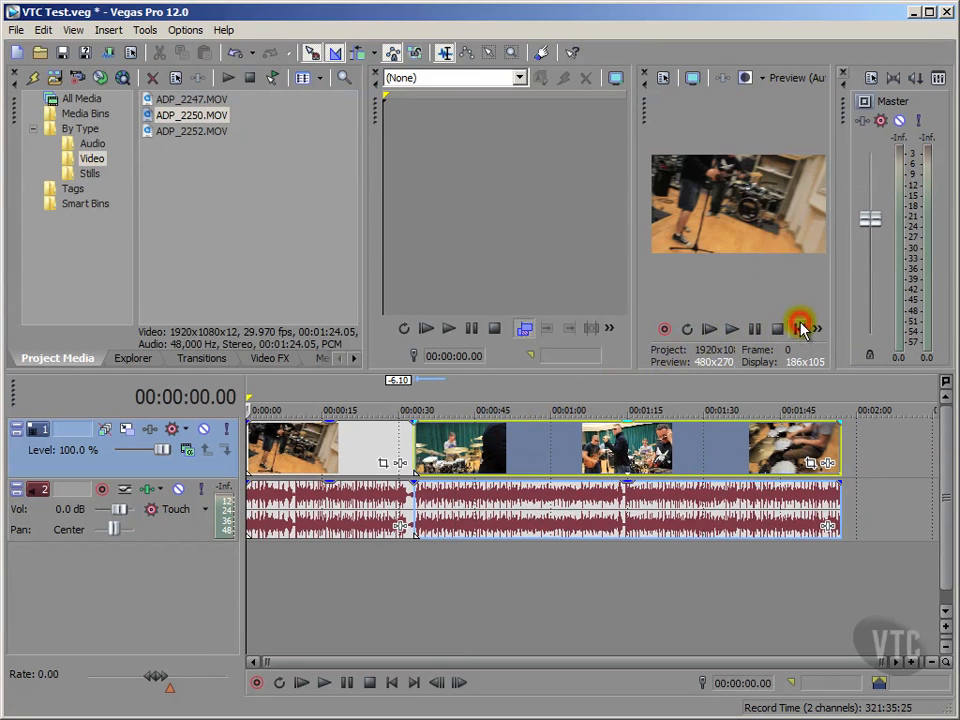
left_click(472, 585)
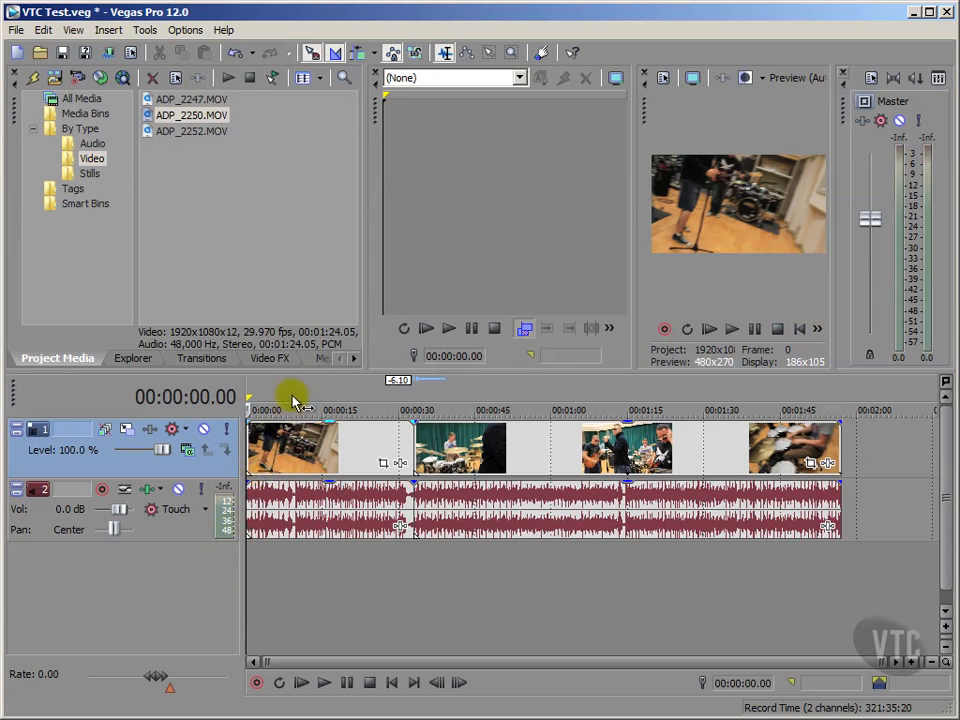
Select both clips with the Selection Edit Tool, shift them about 8 seconds along the timeline and back, and restore the Normal Edit Tool
left_click(489, 53)
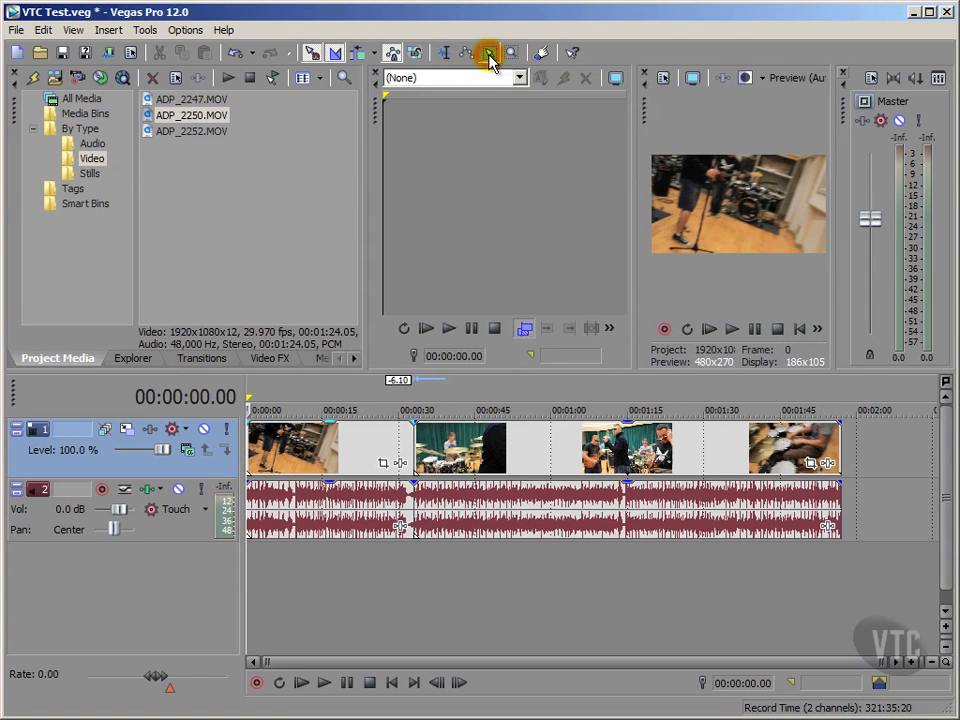
left_click_drag(395, 566, 667, 438)
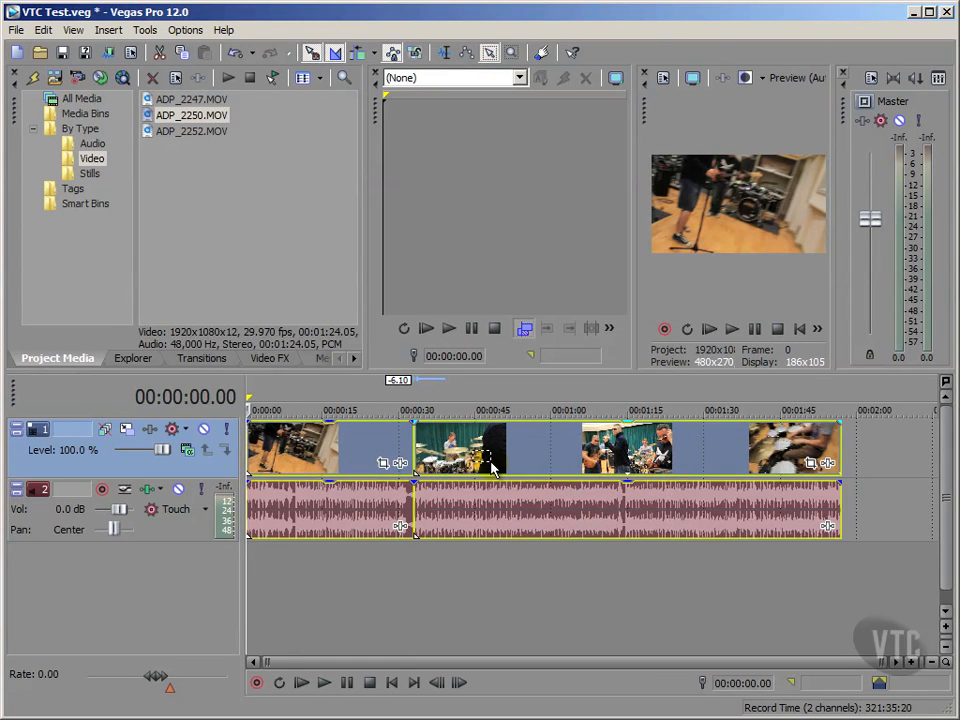
left_click_drag(491, 467, 533, 478)
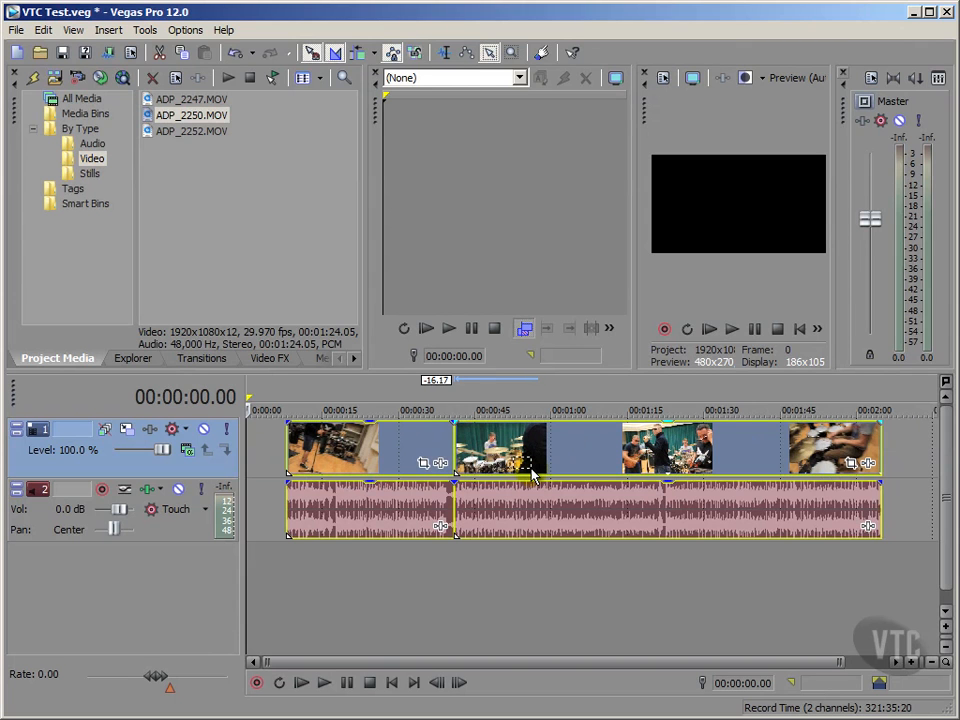
left_click_drag(533, 478, 489, 480)
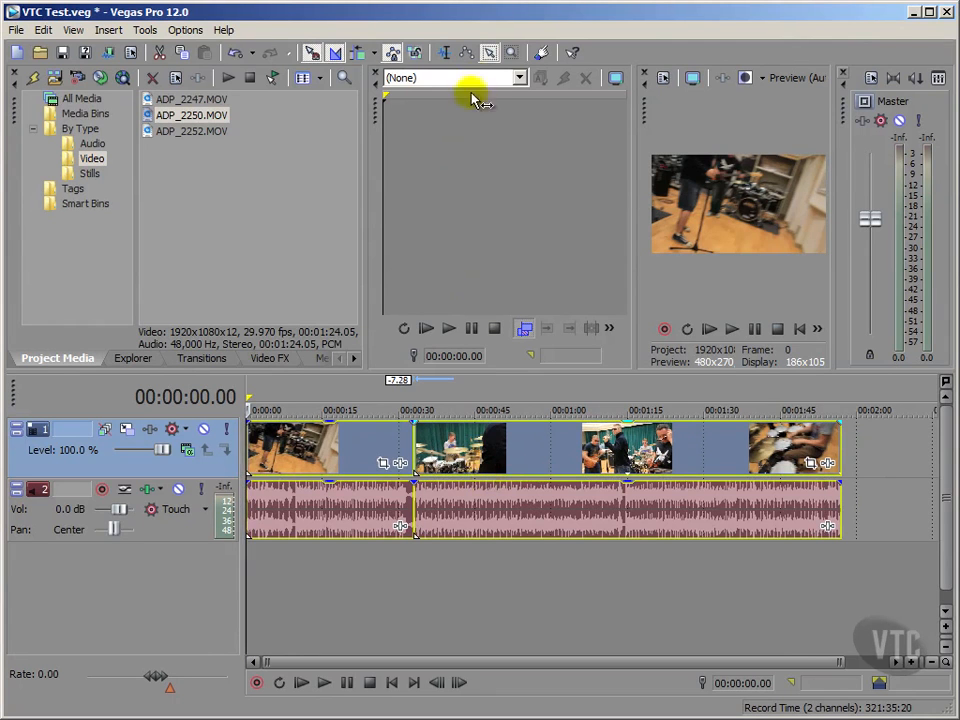
left_click(445, 52)
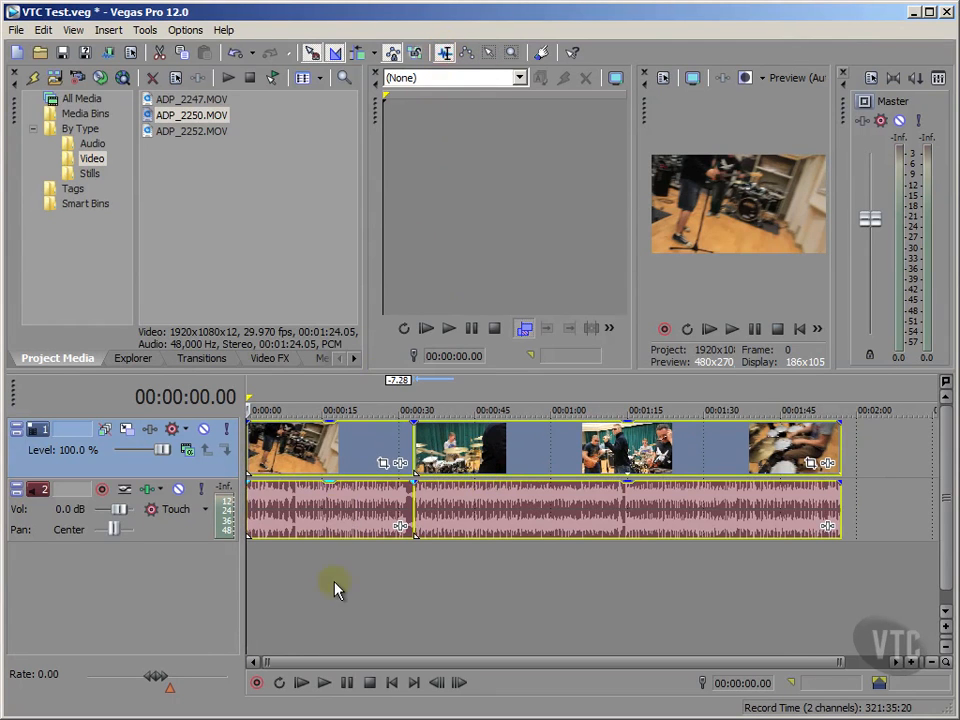